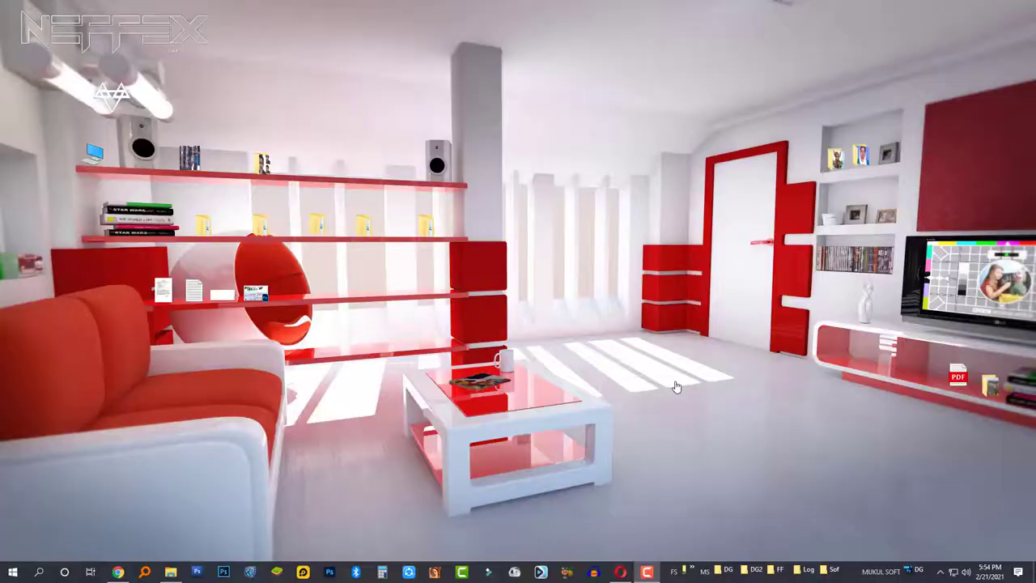
Refresh the desktop and select the two lines of post text in the browser
right_click(611, 299)
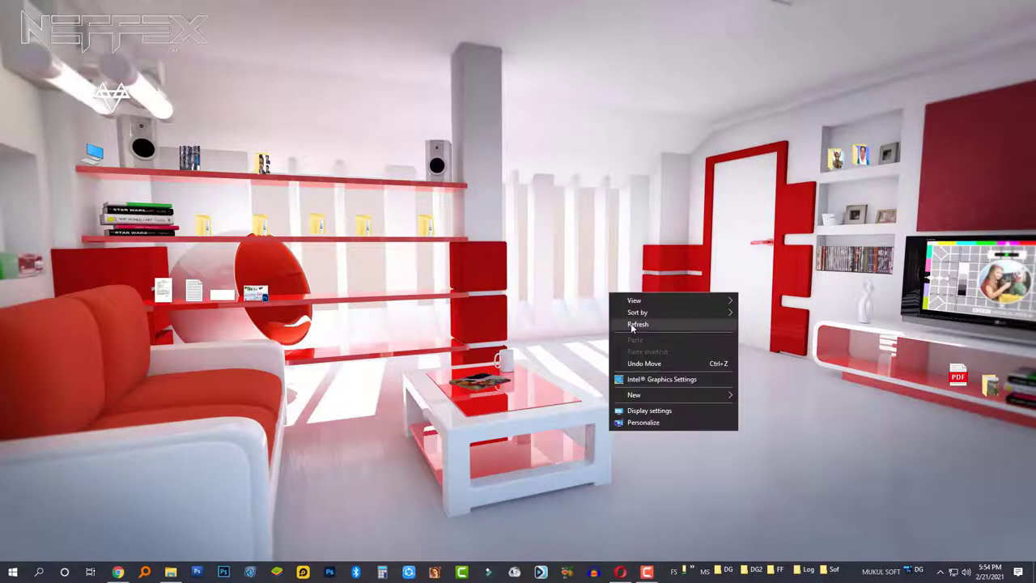
left_click(625, 409)
left_click(621, 572)
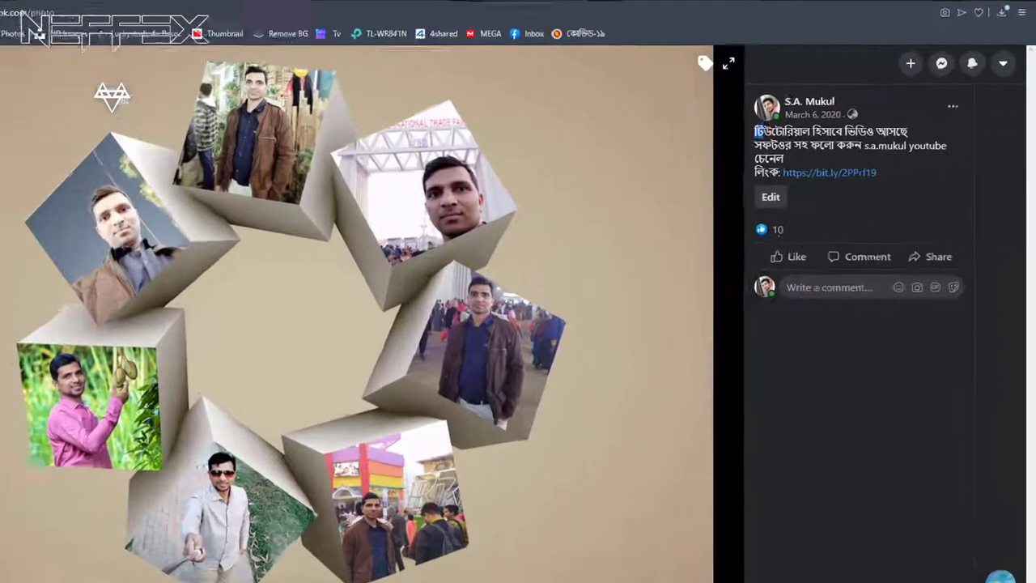
left_click_drag(800, 127, 931, 127)
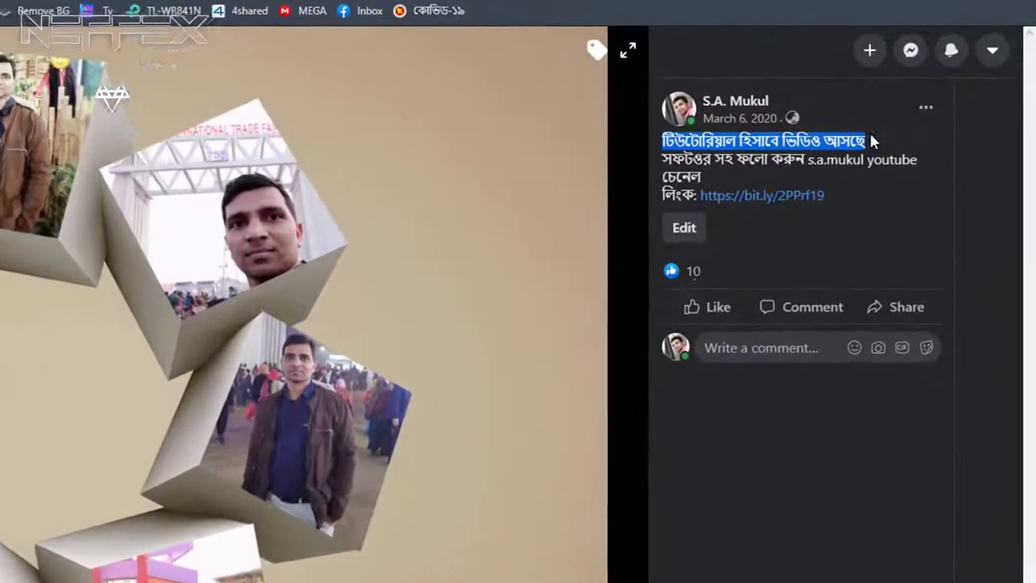
left_click_drag(871, 141, 868, 176)
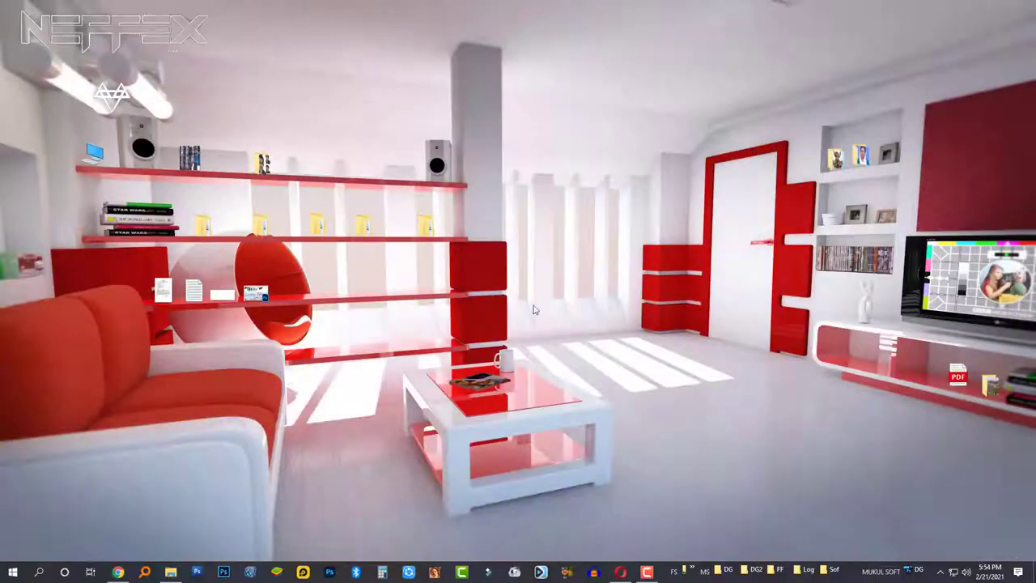
Open the Collage maker folder in File Explorer and refresh its view
left_click(171, 572)
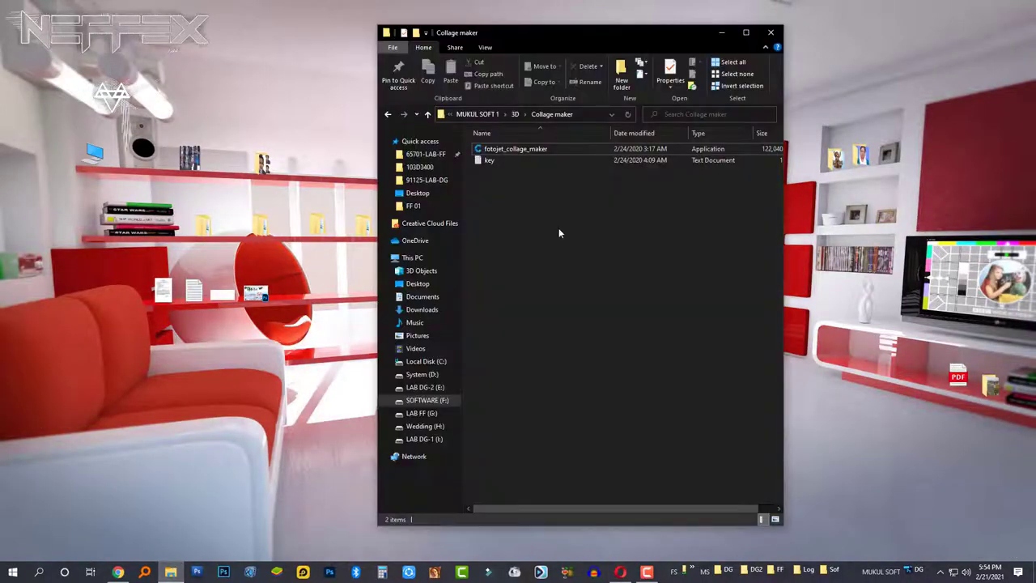
left_click(506, 149)
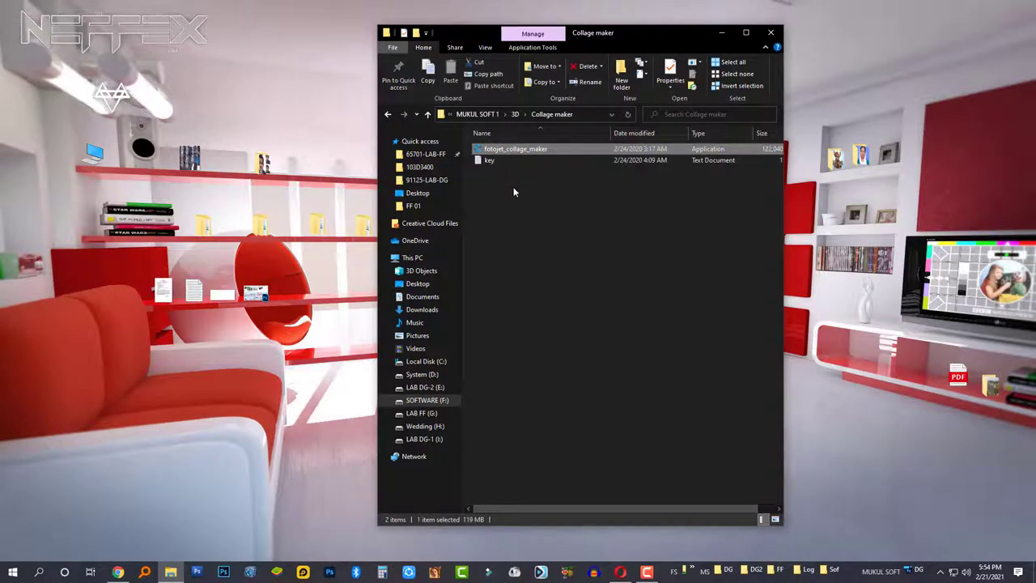
left_click(513, 193)
right_click(513, 193)
left_click(520, 226)
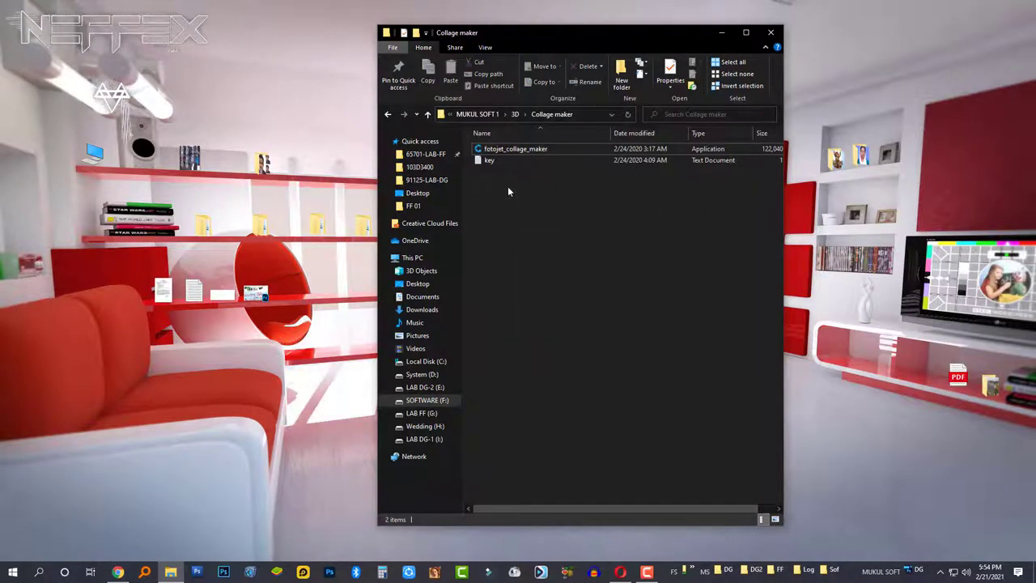
Check the key file's text in Notepad, then launch the fotojet_collage_maker installer
double_click(489, 160)
key("ctrl+a")
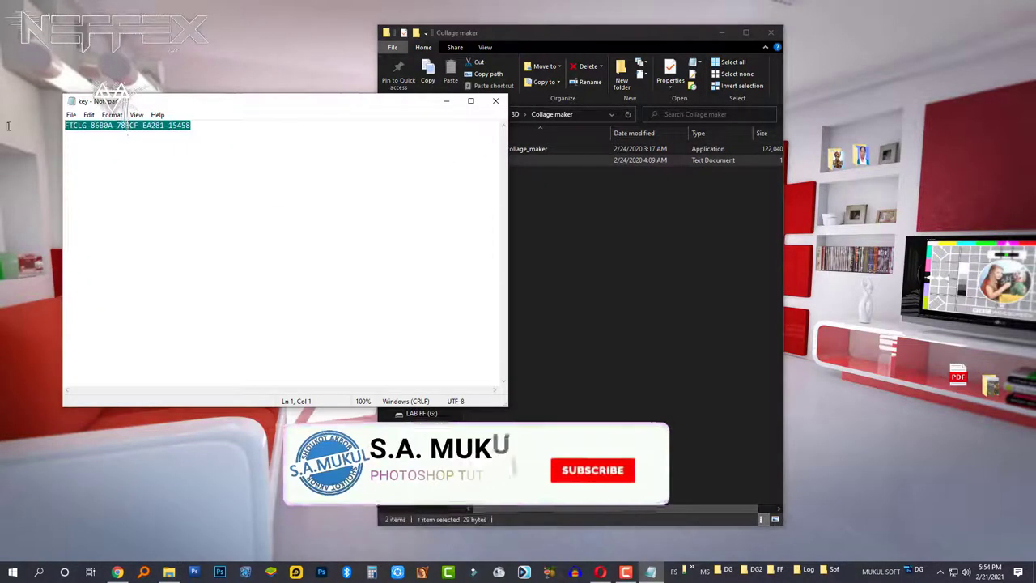
left_click(495, 102)
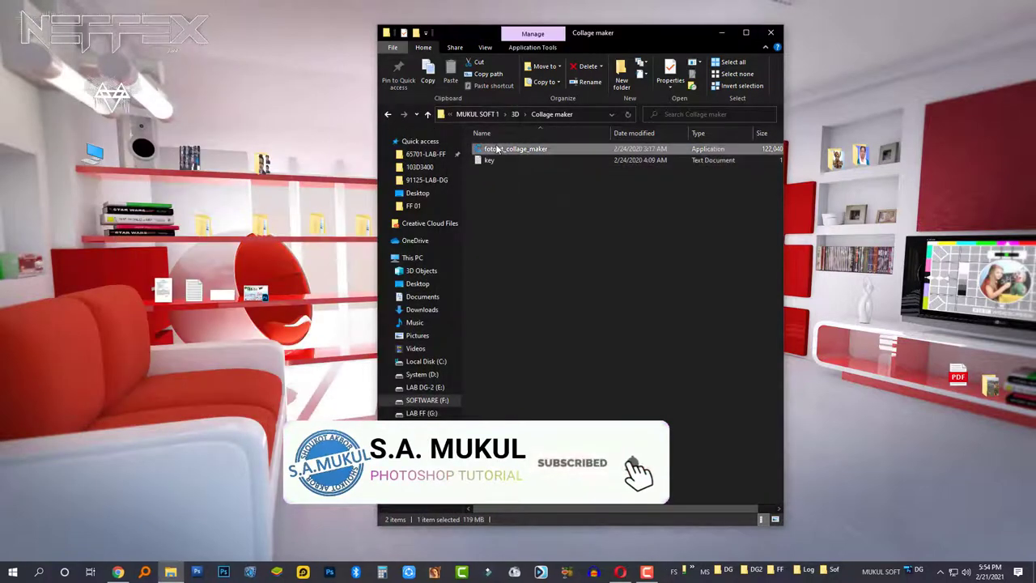
right_click(497, 149)
left_click(522, 155)
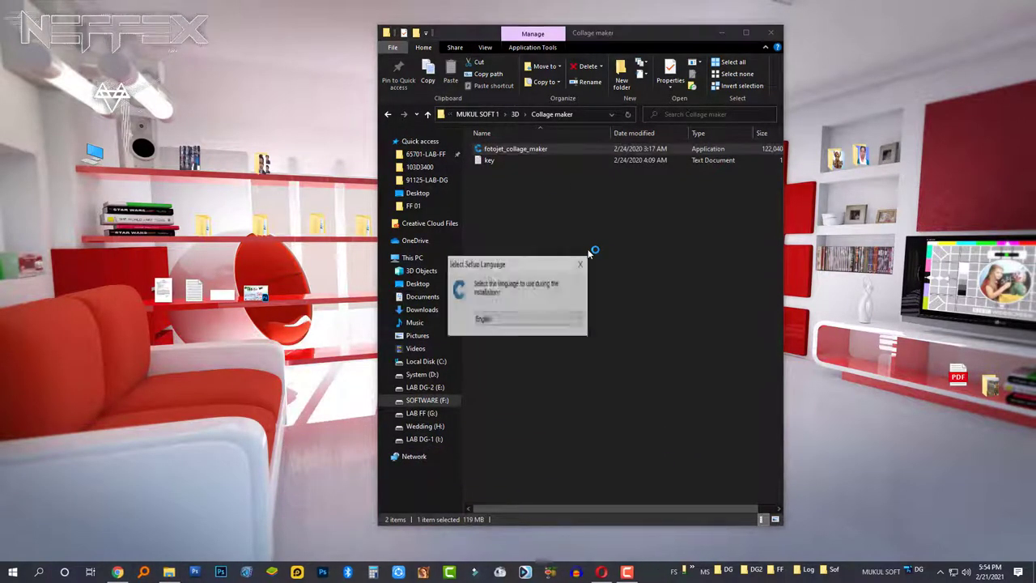
Choose English, accept the license, and keep the default install and Start Menu folders
left_click(540, 311)
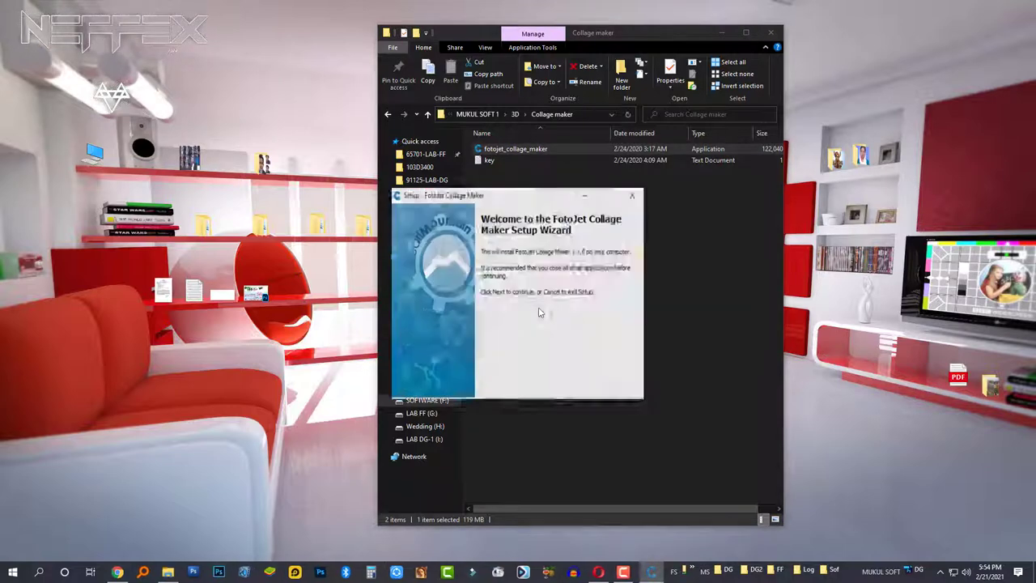
left_click(579, 373)
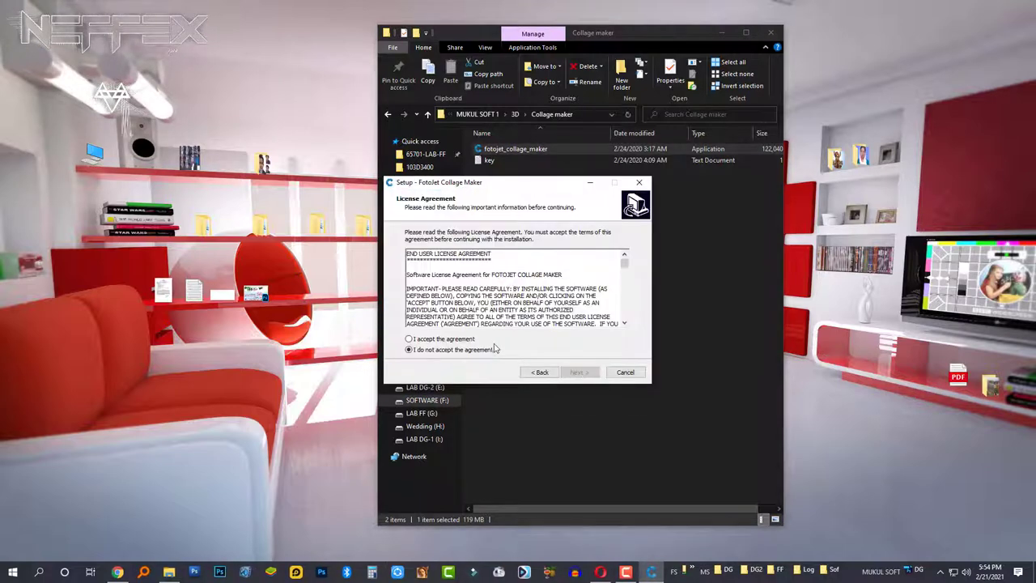
left_click(467, 339)
left_click(580, 372)
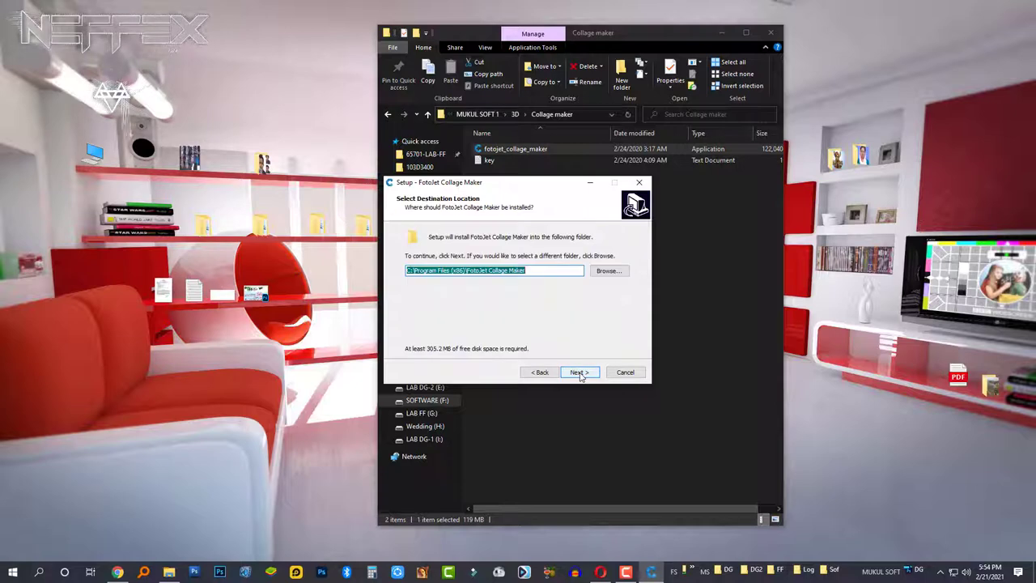
left_click(579, 373)
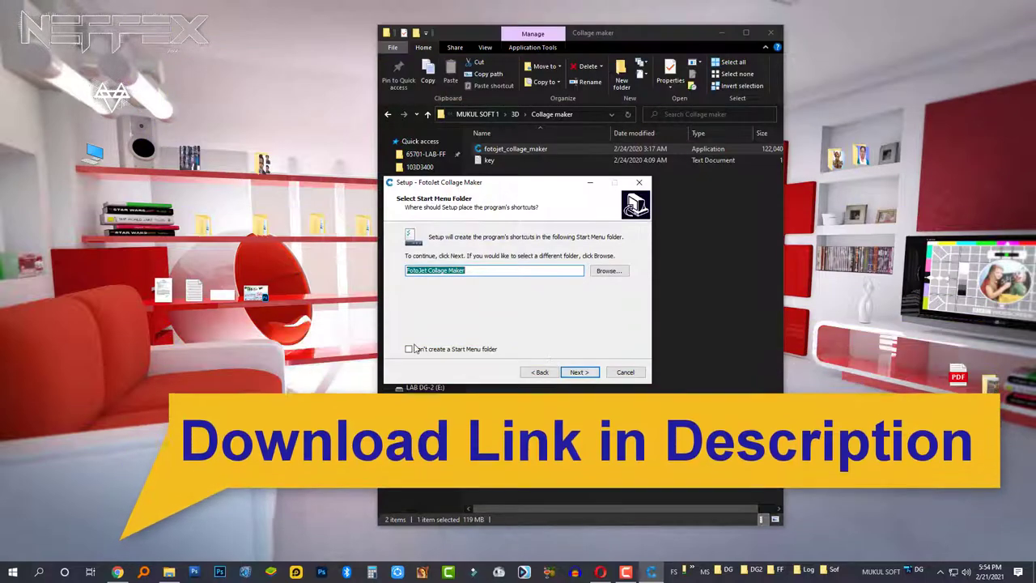
left_click(577, 373)
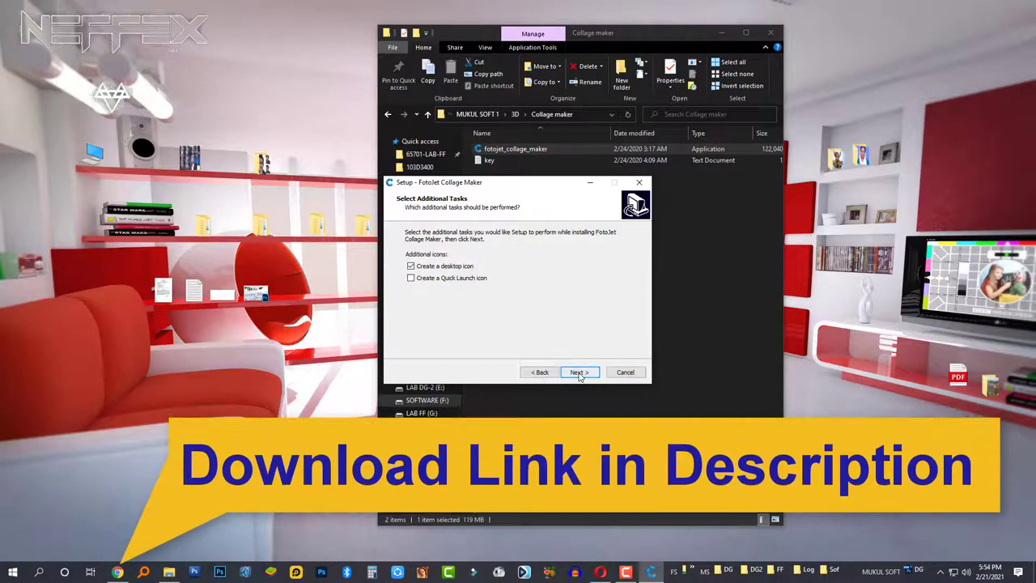
Add a Quick Launch icon, install FotoJet Collage Maker, and finish the wizard
left_click(428, 280)
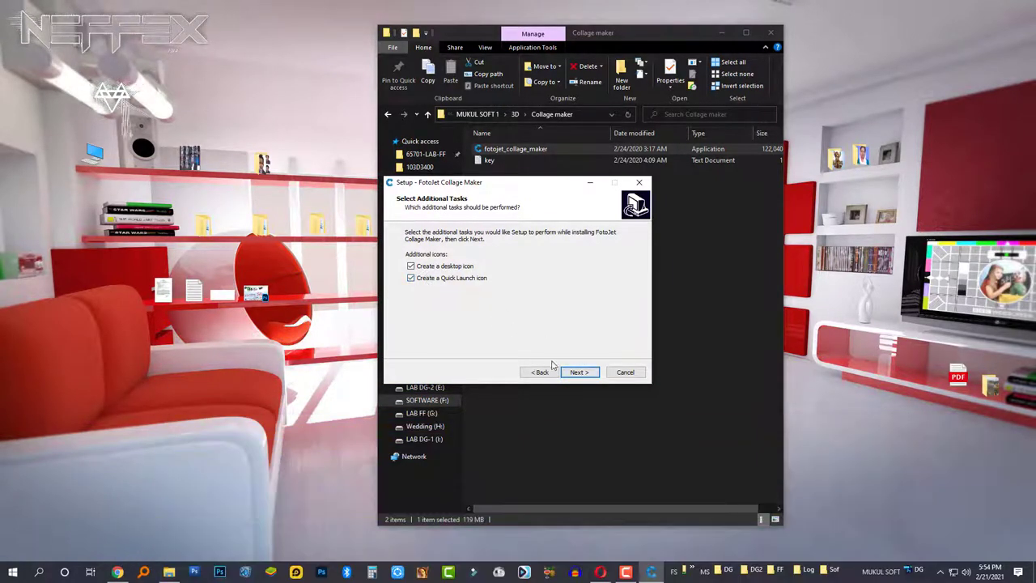
left_click(578, 371)
left_click(579, 373)
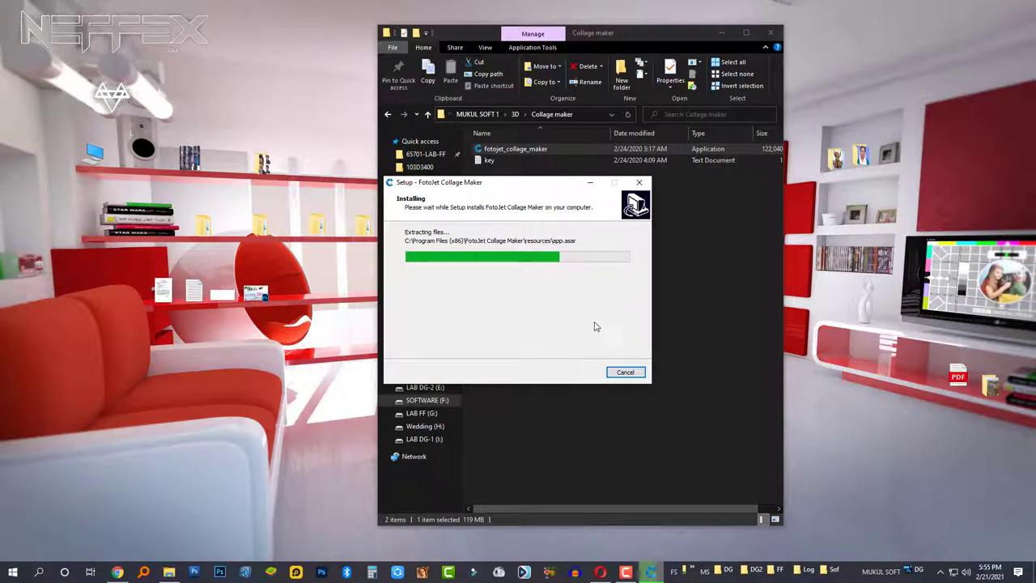
left_click_drag(602, 38, 841, 34)
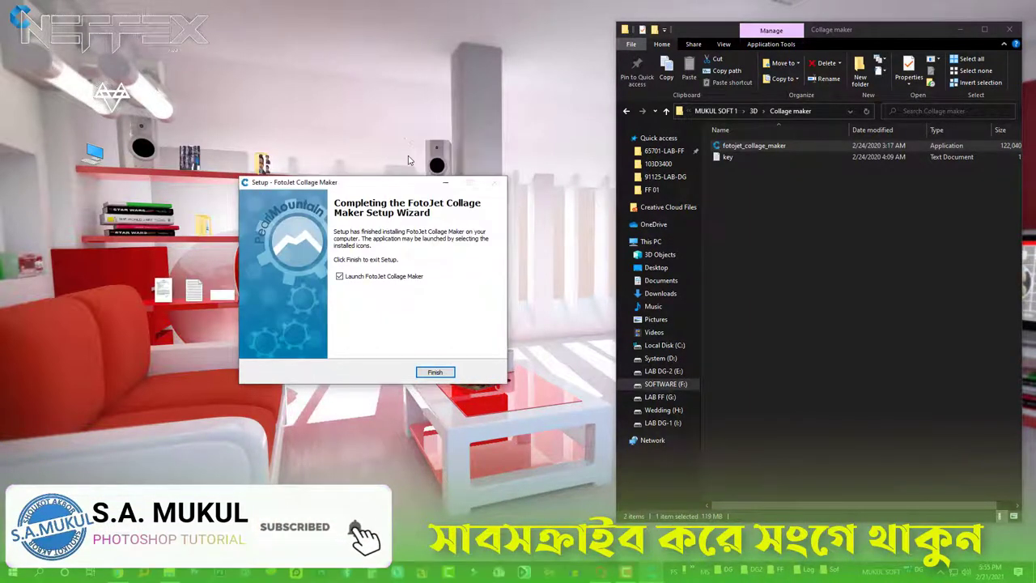
right_click(408, 126)
left_click(437, 157)
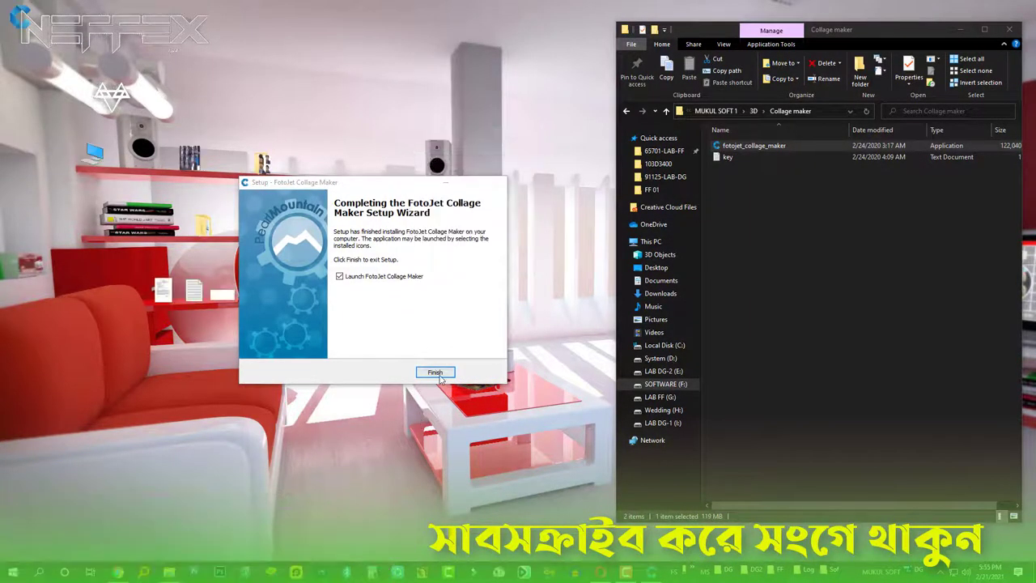
left_click(437, 374)
Move the FotoJet window left and browse its Classic and Creative templates and menus
left_click_drag(752, 145, 333, 289)
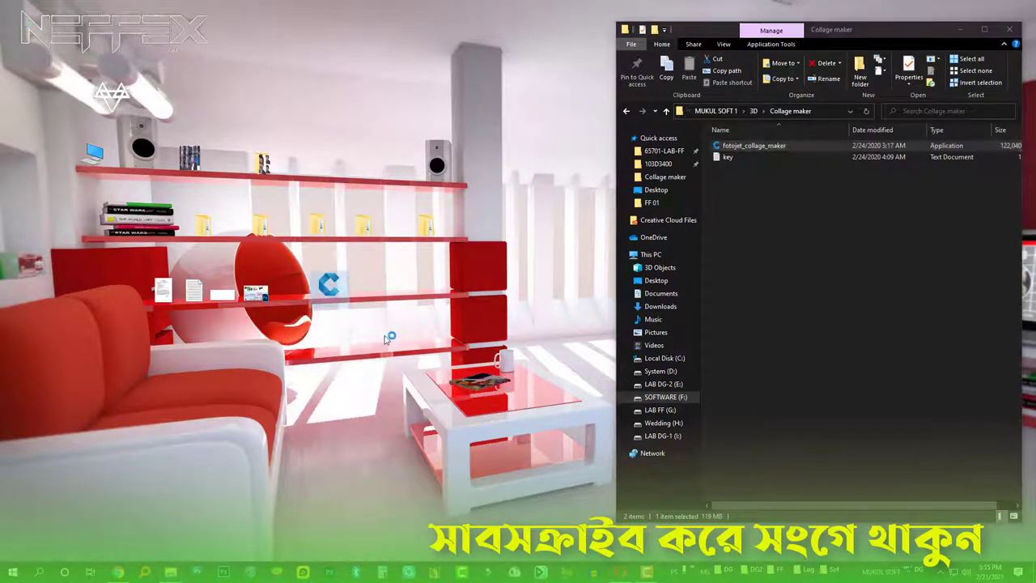
right_click(388, 318)
left_click(419, 349)
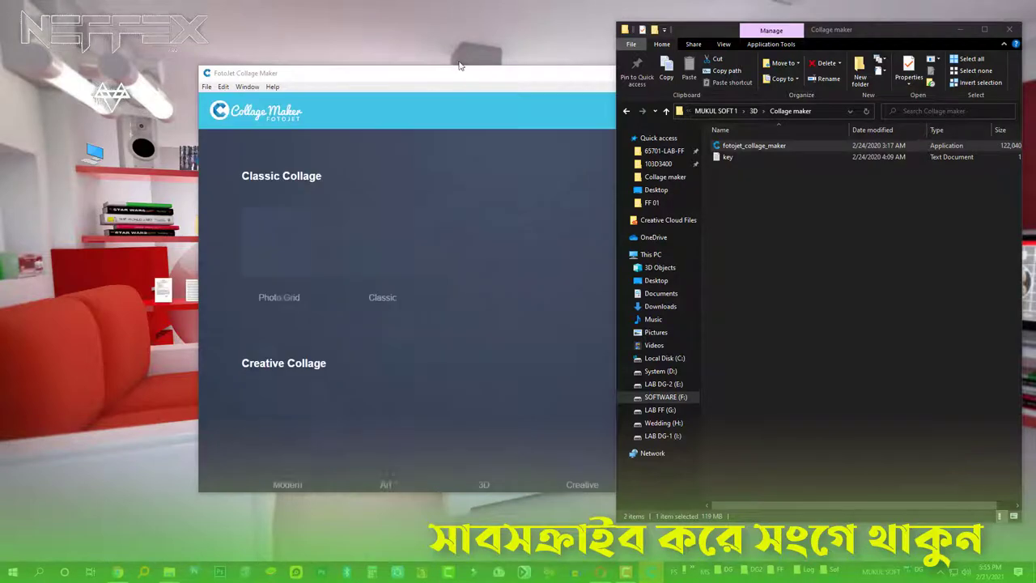
left_click_drag(461, 74, 318, 84)
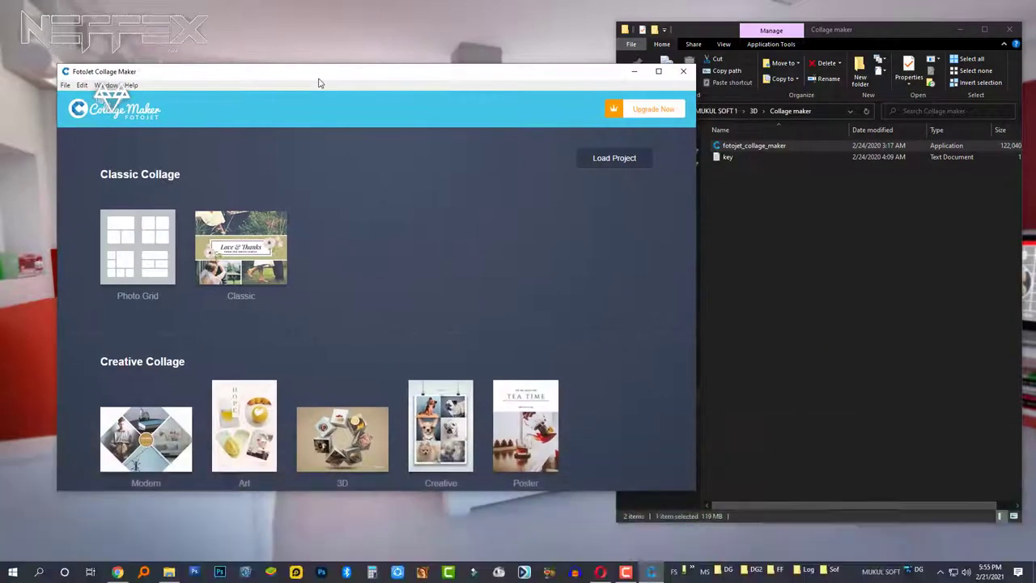
scroll(412, 180, "down", 2)
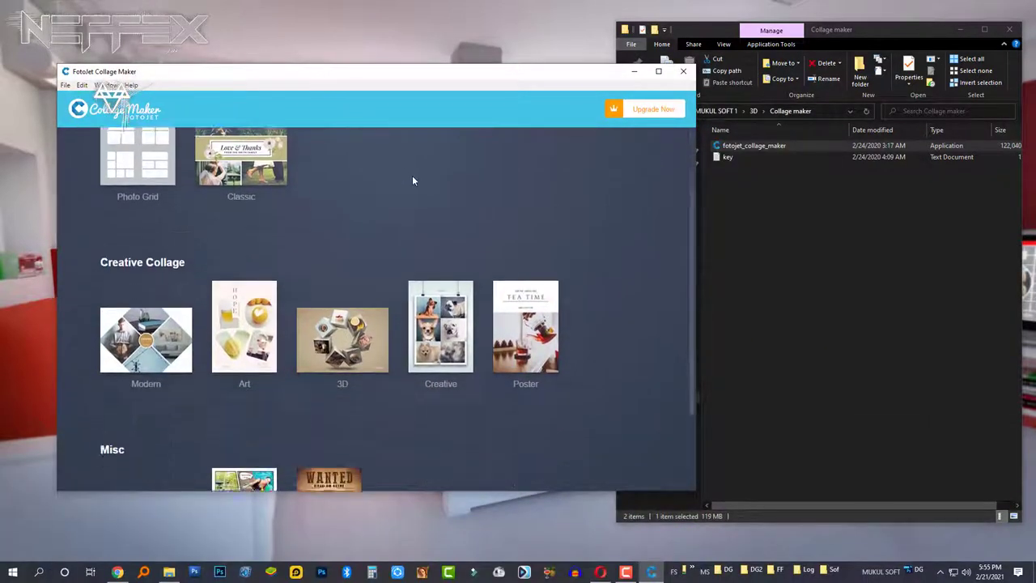
scroll(412, 181, "down", 2)
scroll(413, 179, "up", 2)
scroll(405, 181, "up", 2)
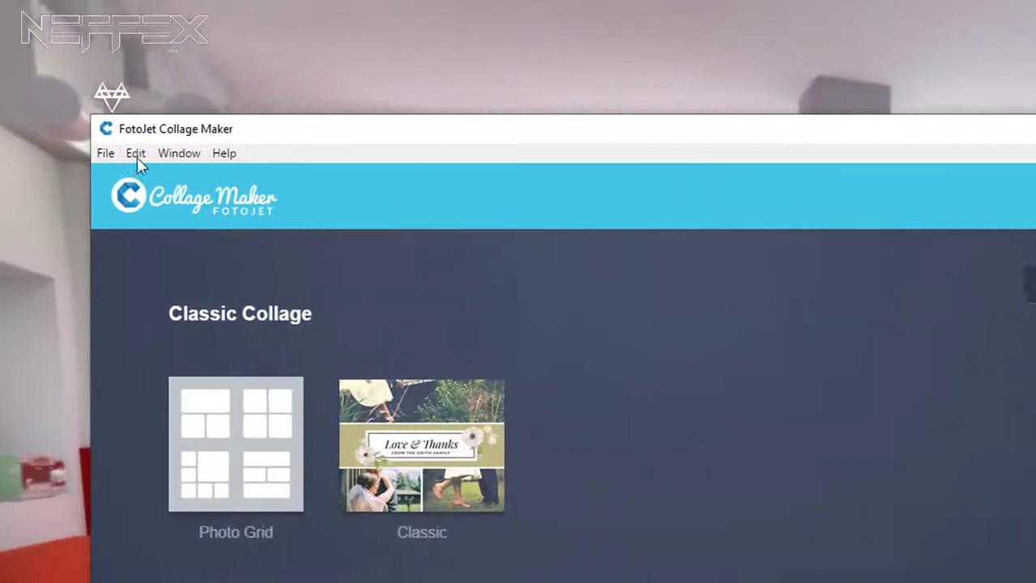
left_click(118, 155)
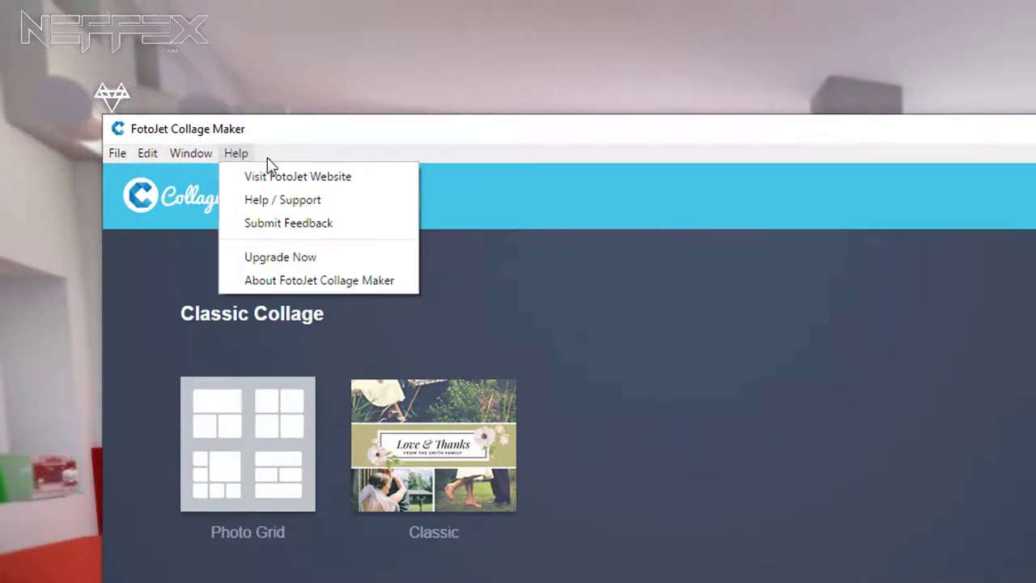
Copy the licence key from the key file into the Upgrade dialog and activate
left_click(327, 257)
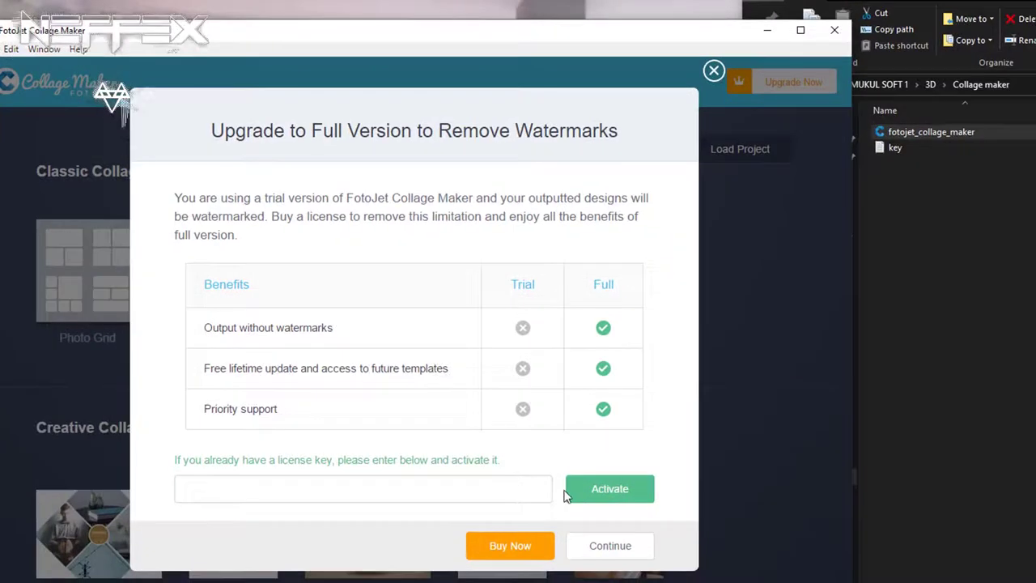
left_click(355, 491)
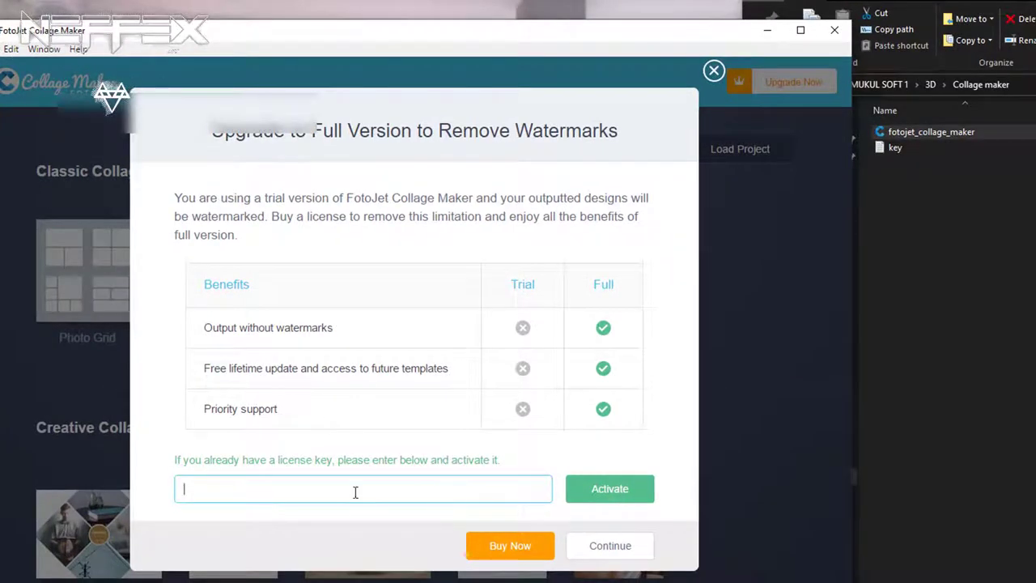
double_click(884, 149)
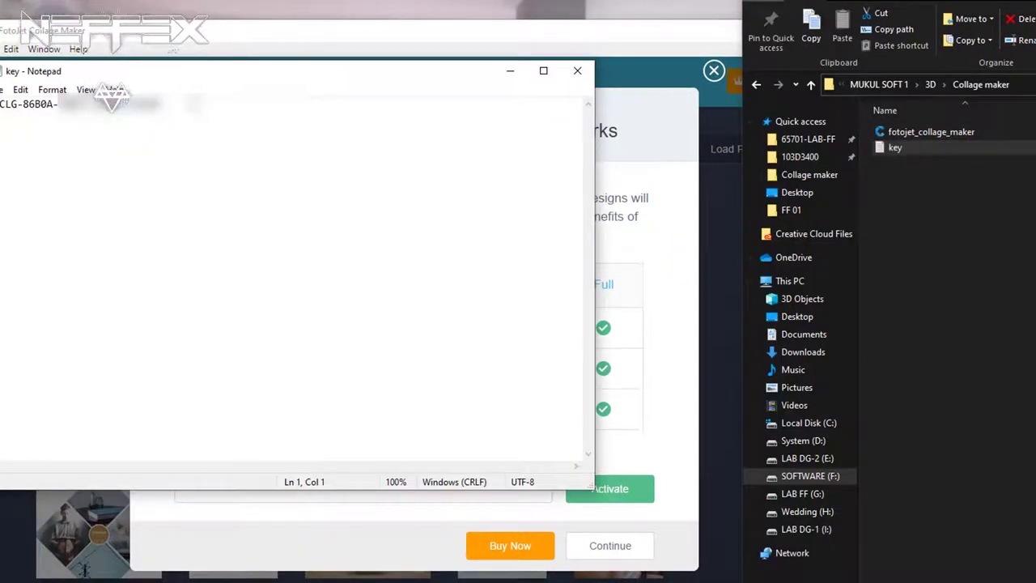
left_click_drag(158, 104, 11, 104)
right_click(29, 114)
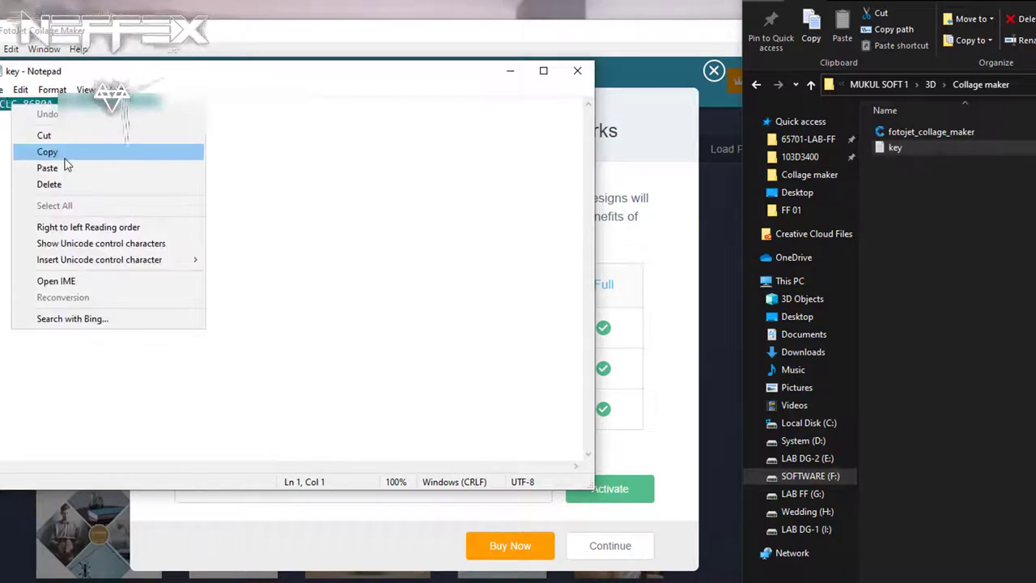
left_click(65, 152)
left_click(576, 71)
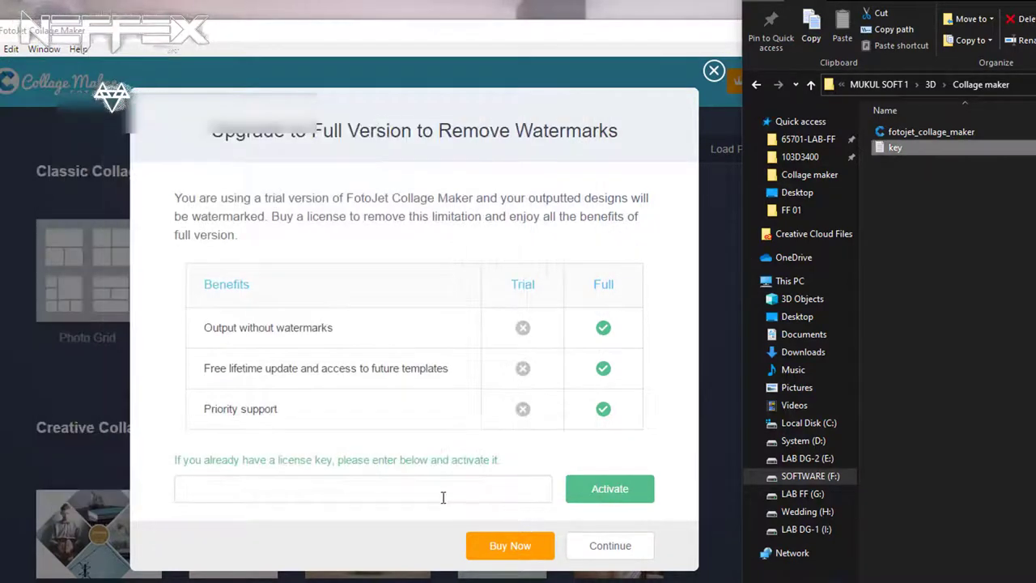
left_click(440, 494)
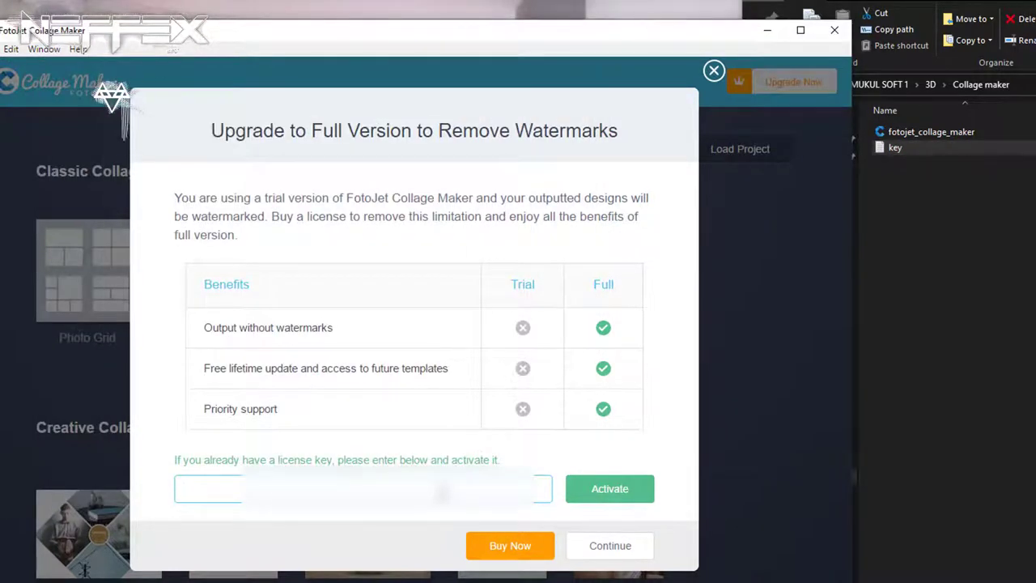
key("ctrl+v")
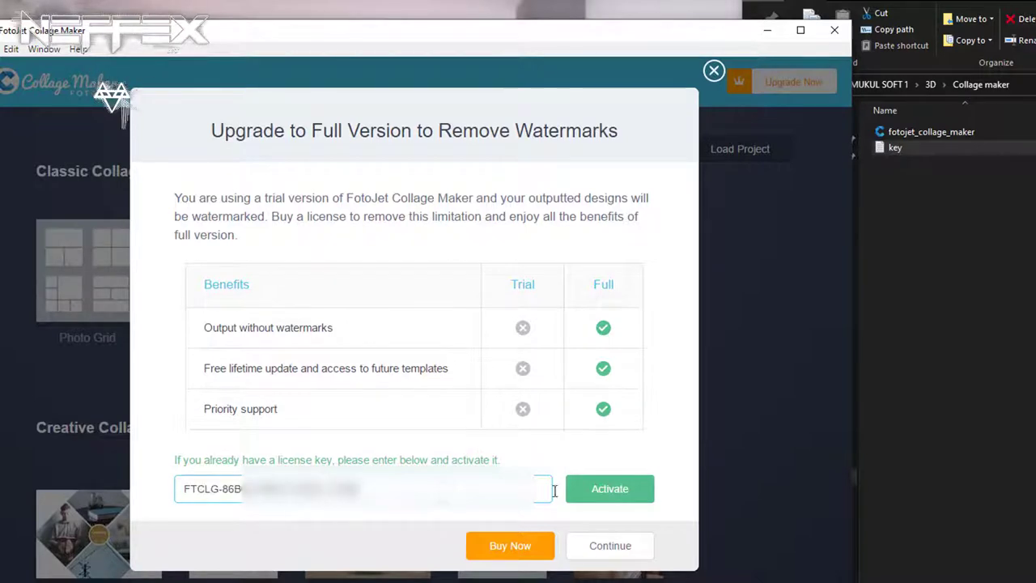
left_click(607, 500)
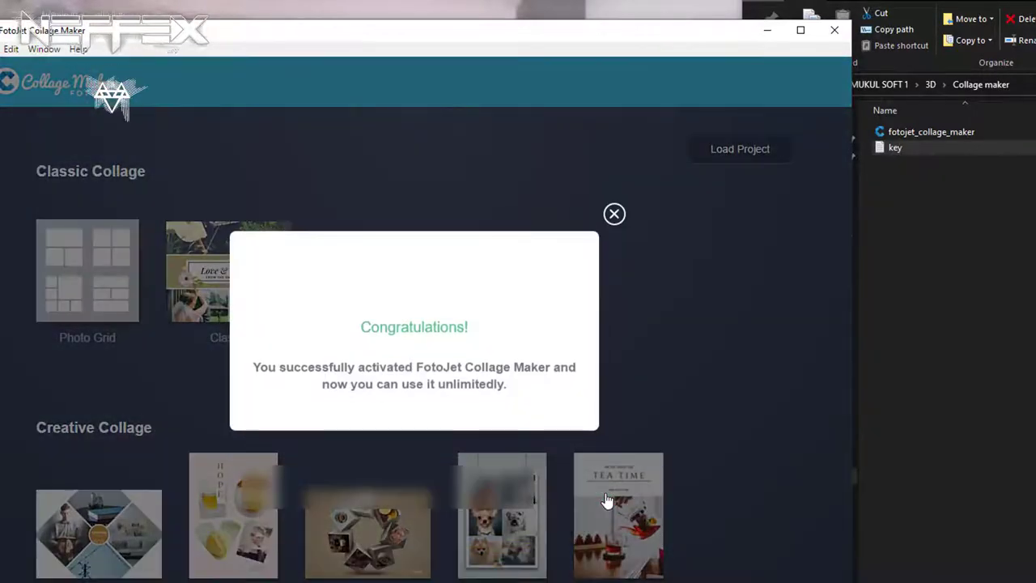
Dismiss the activation confirmation and scroll through the collage template home page
left_click(615, 215)
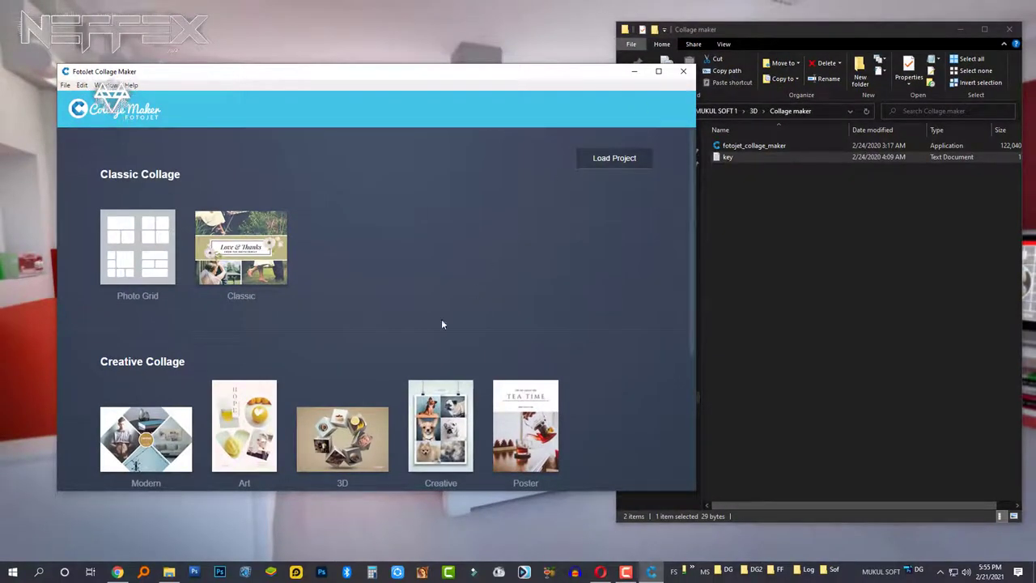
scroll(441, 319, "down", 2)
scroll(427, 335, "down", 2)
scroll(427, 335, "down", 1)
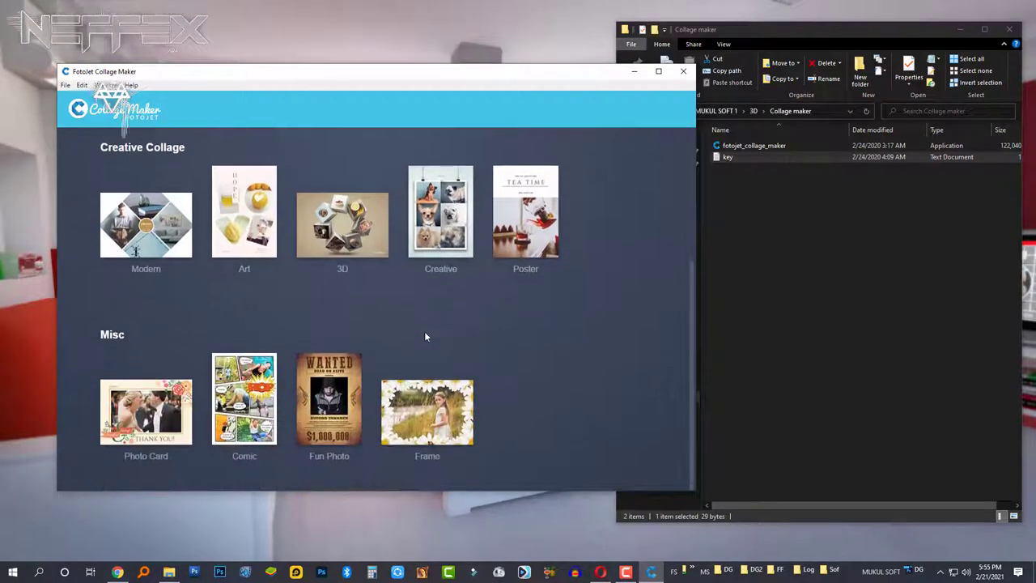
scroll(426, 335, "up", 3)
scroll(427, 335, "up", 2)
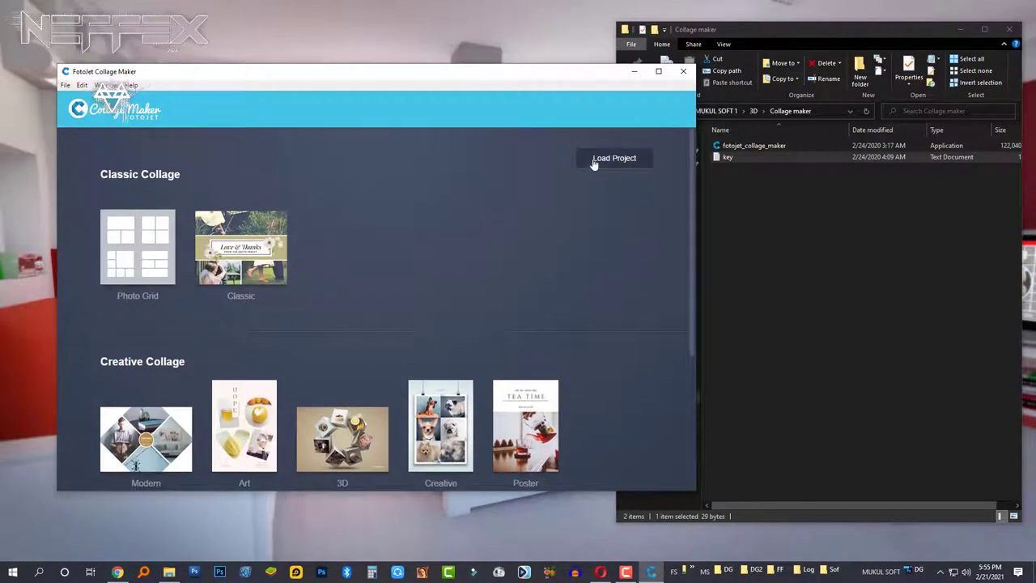
Browse Downloads and SOFTWARE (F:) > Jahangir for a saved project, then cancel
left_click(594, 159)
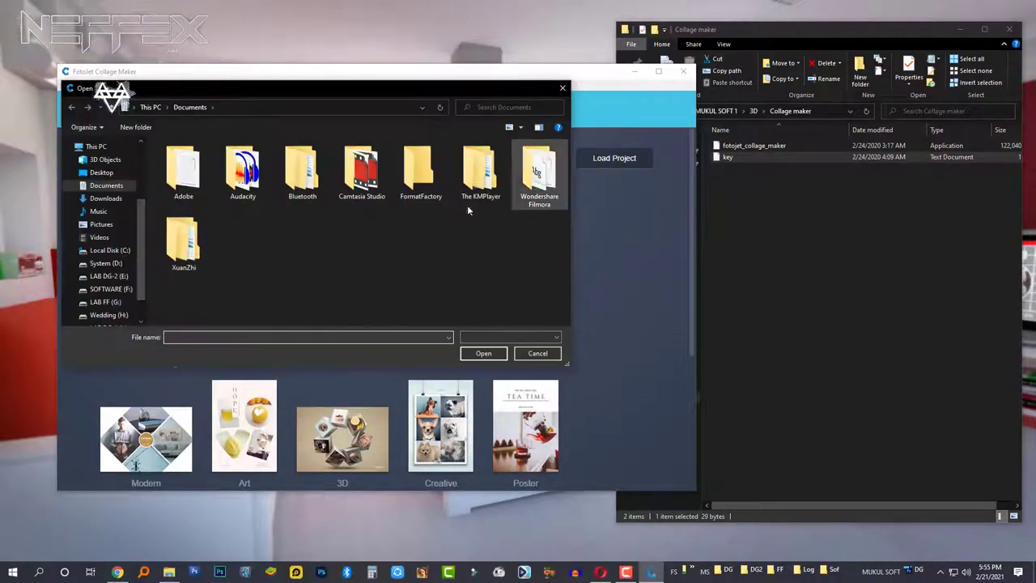
left_click(113, 199)
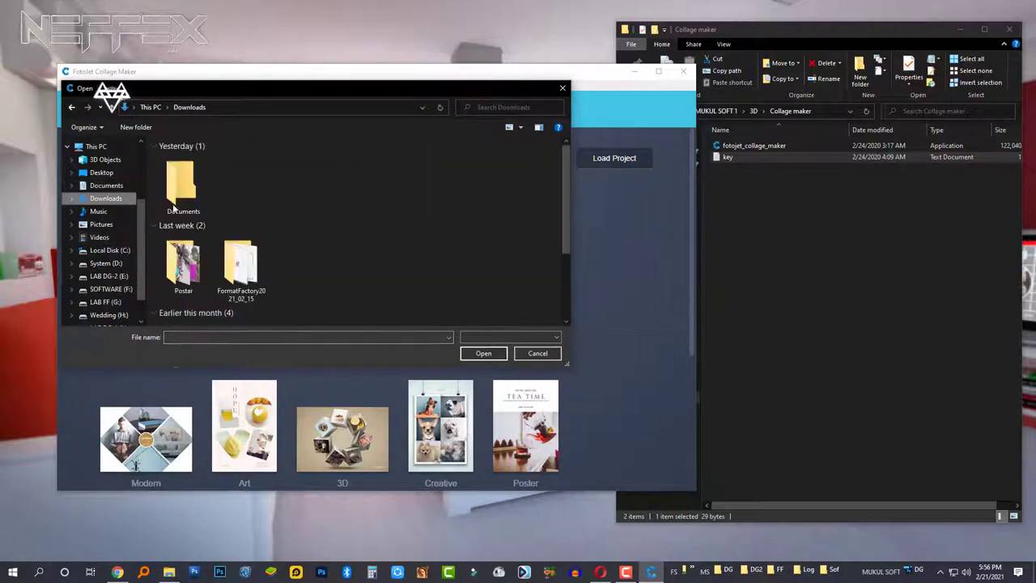
scroll(566, 184, "down", 3)
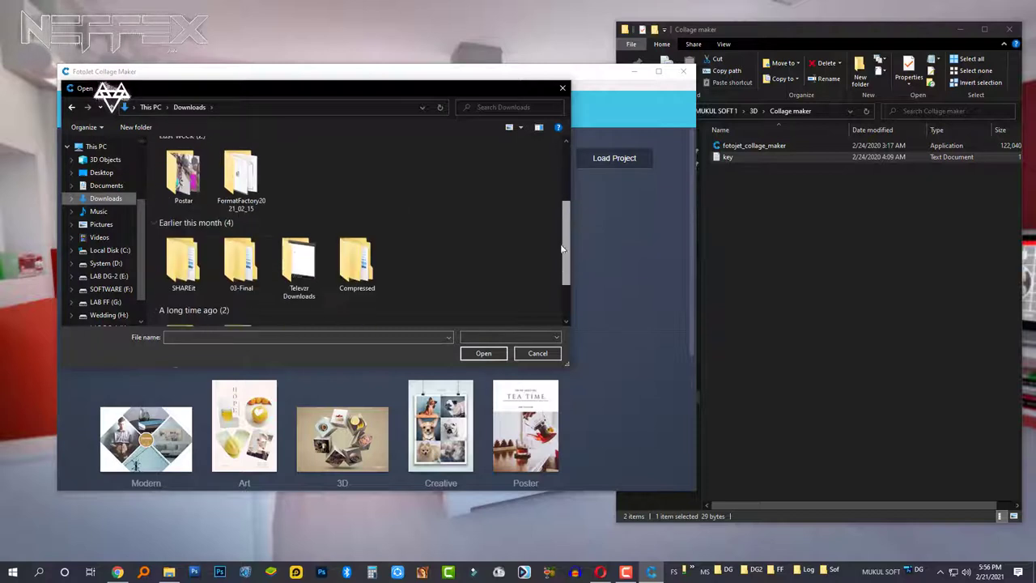
scroll(566, 185, "down", 2)
scroll(562, 179, "up", 1)
scroll(558, 175, "up", 4)
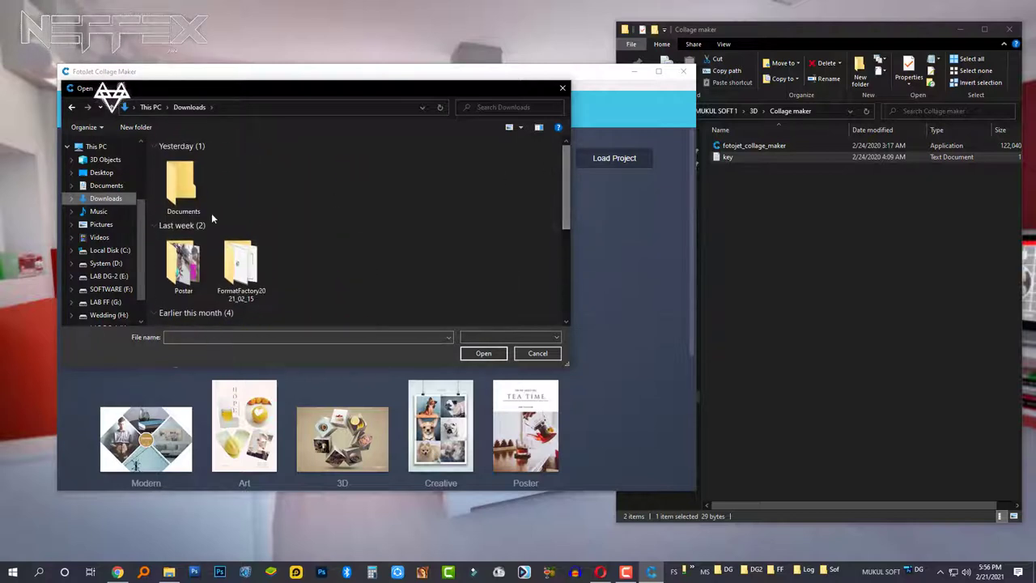
left_click(112, 288)
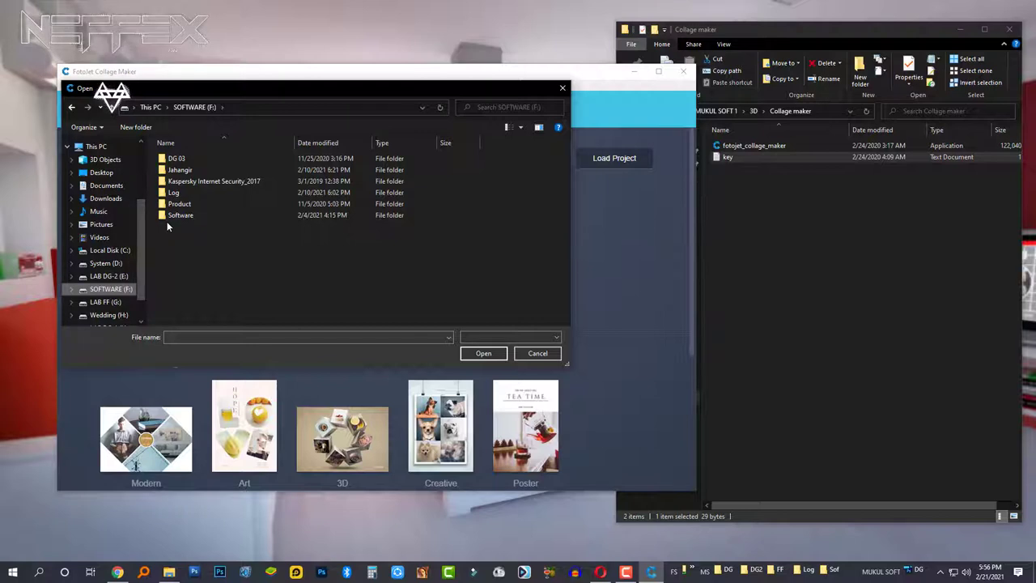
double_click(178, 171)
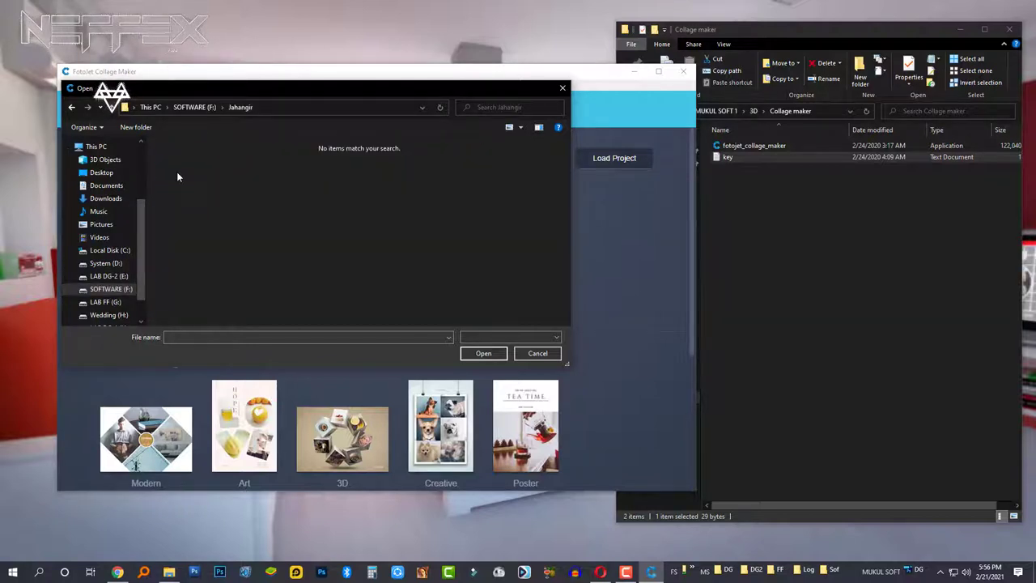
left_click(537, 354)
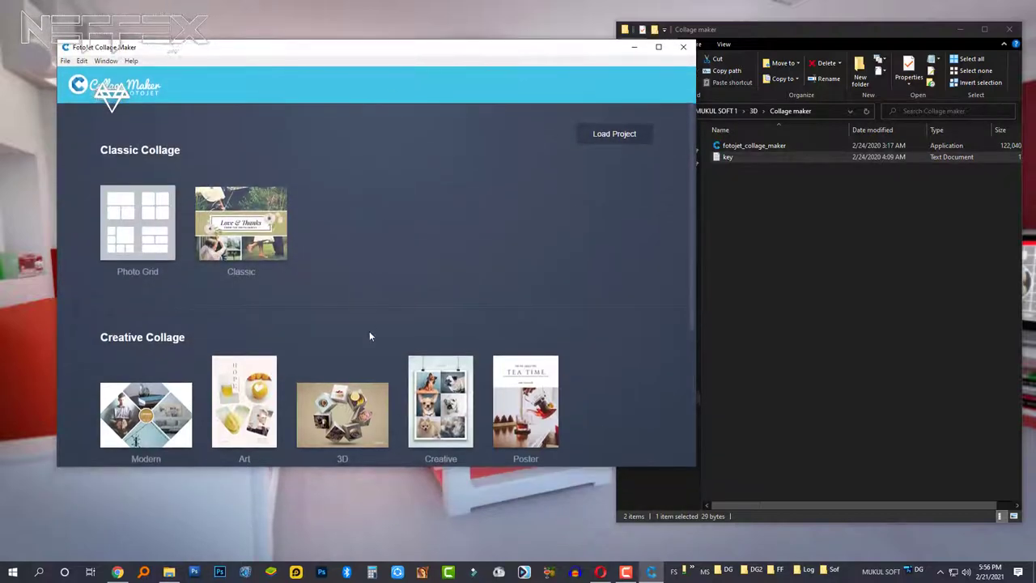
Start a 3D collage from the six-circle plate template and select the first circle
scroll(368, 332, "down", 3)
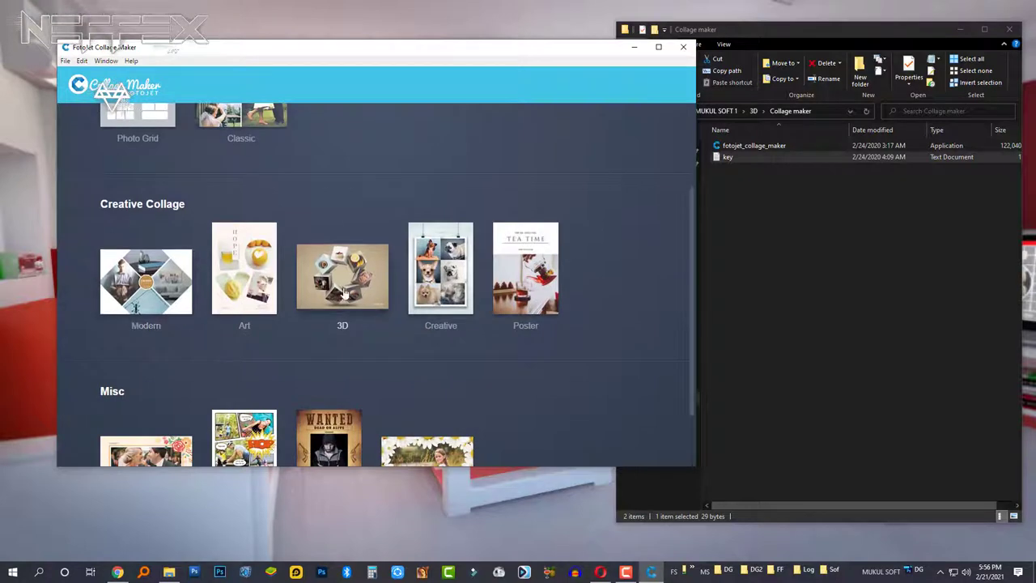
left_click(349, 285)
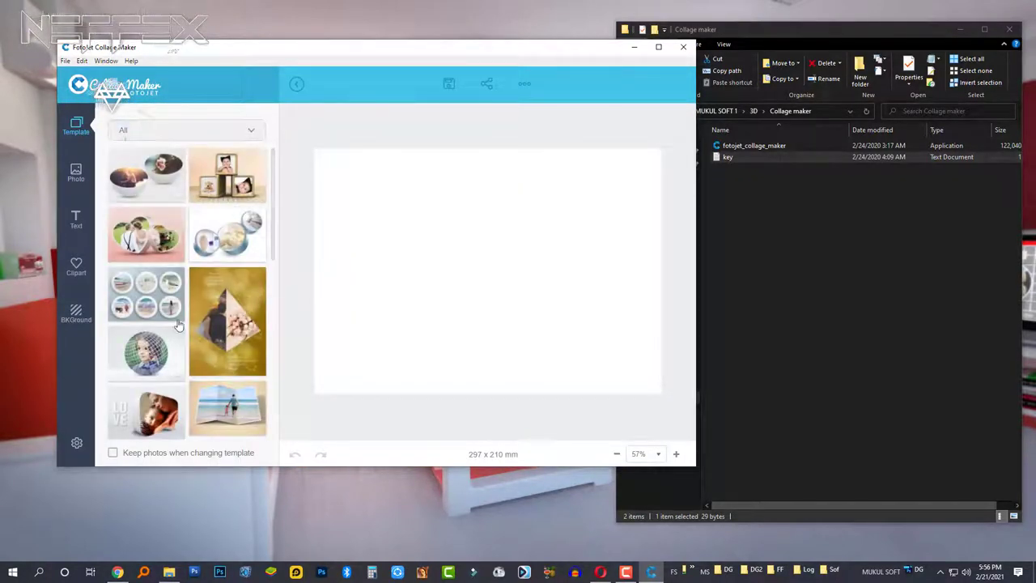
mouse_move(275, 199)
left_mouse_down()
mouse_move(277, 412)
mouse_move(276, 170)
left_mouse_up()
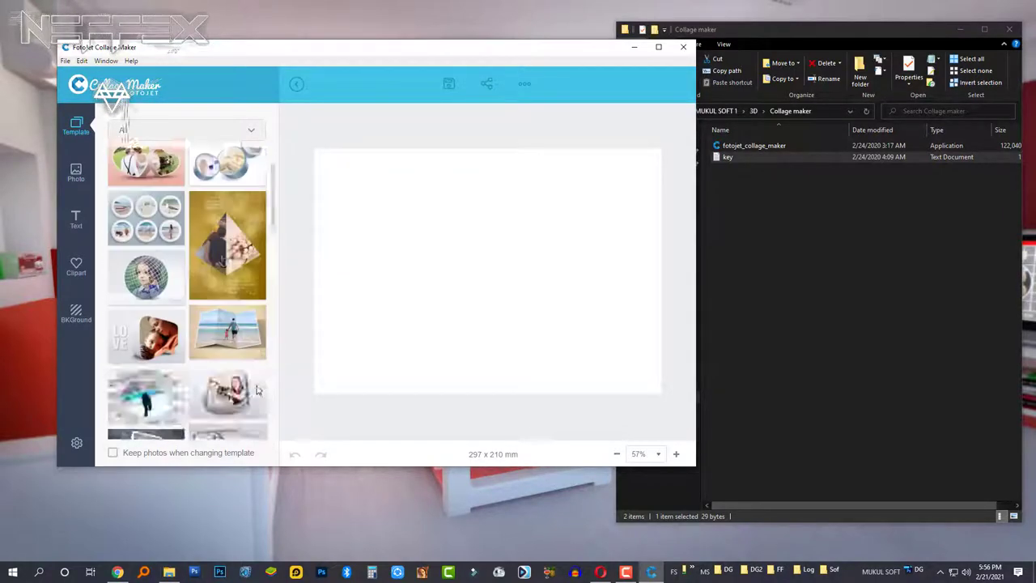
left_click(146, 295)
left_click(381, 174)
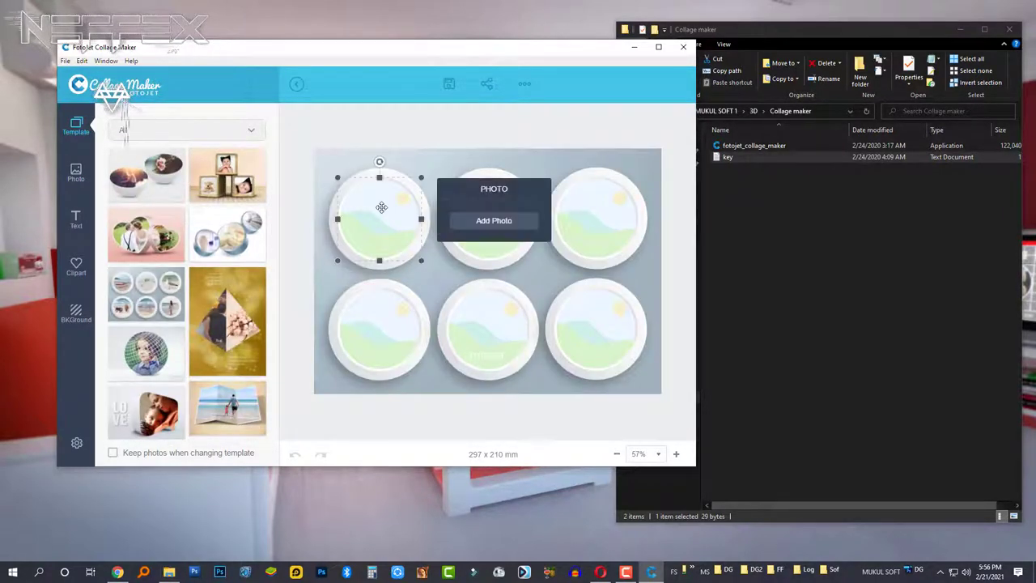
Fill the first circle with IMG_6257 from Wedding (H:) > STEL > Holud, faded pinkish filter, exposure -17
left_click(467, 226)
left_click(109, 291)
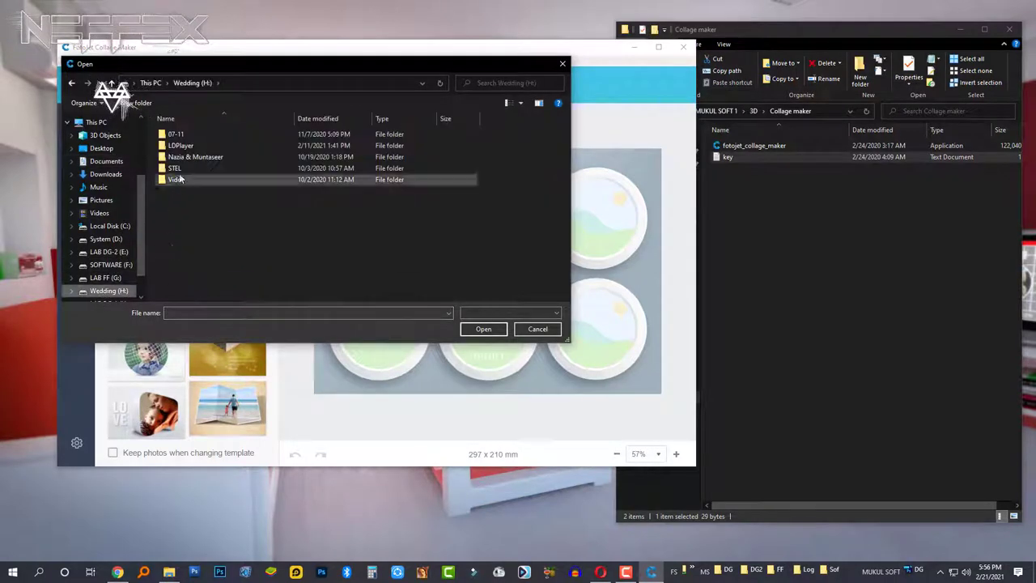
double_click(180, 178)
double_click(182, 135)
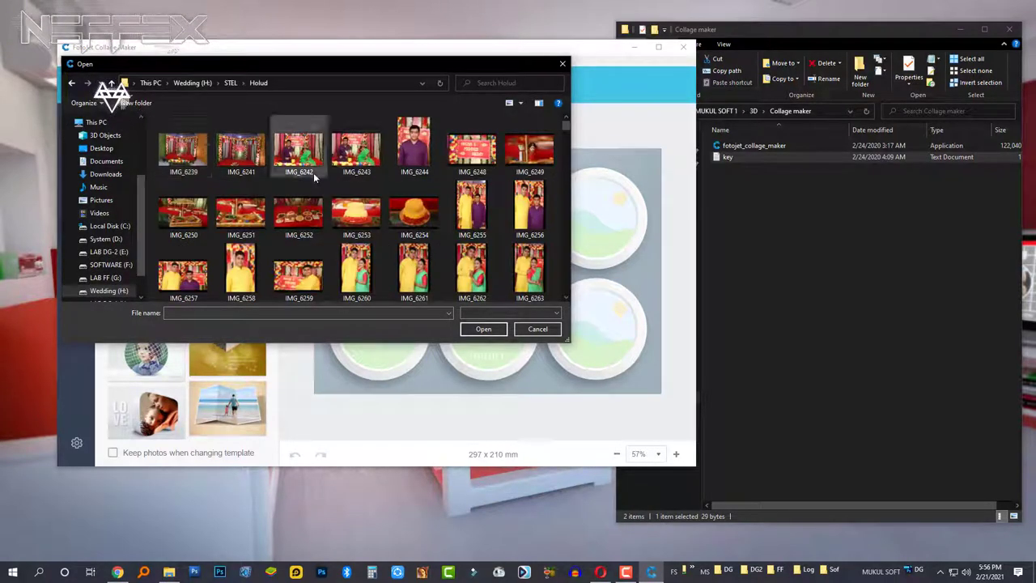
double_click(182, 275)
left_click(461, 248)
left_click(522, 249)
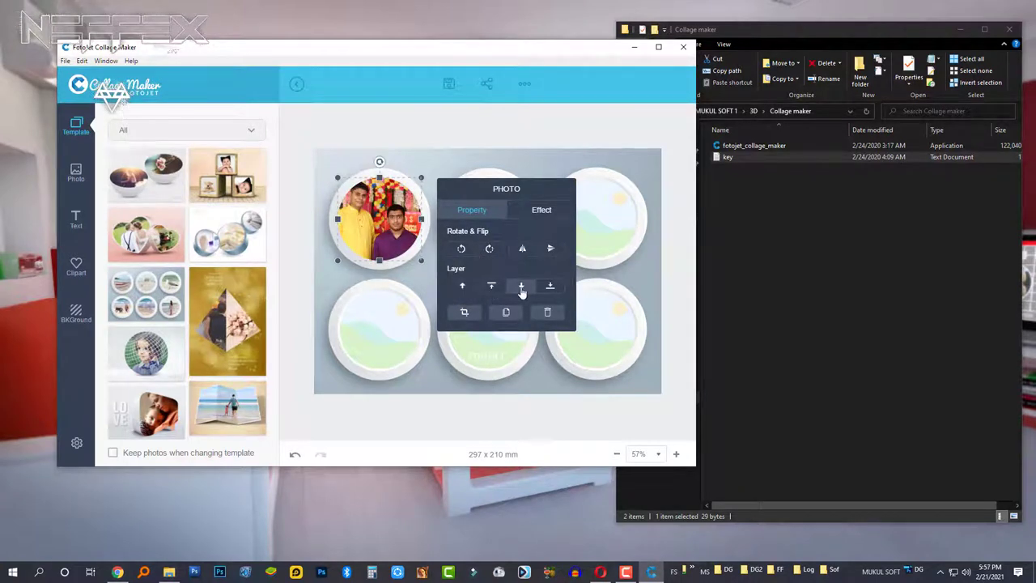
left_click(540, 212)
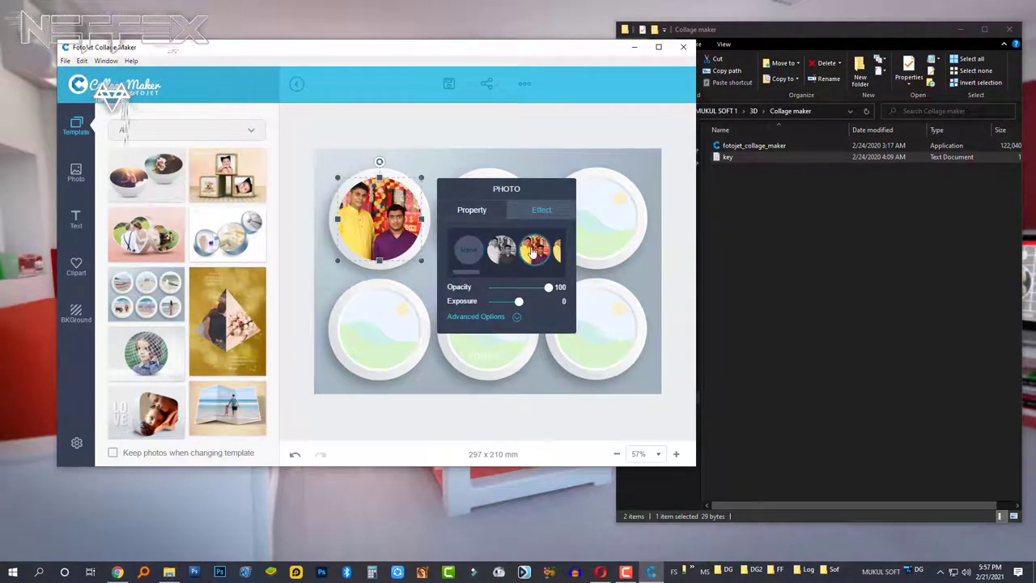
scroll(531, 252, "down", 2)
left_click(506, 253)
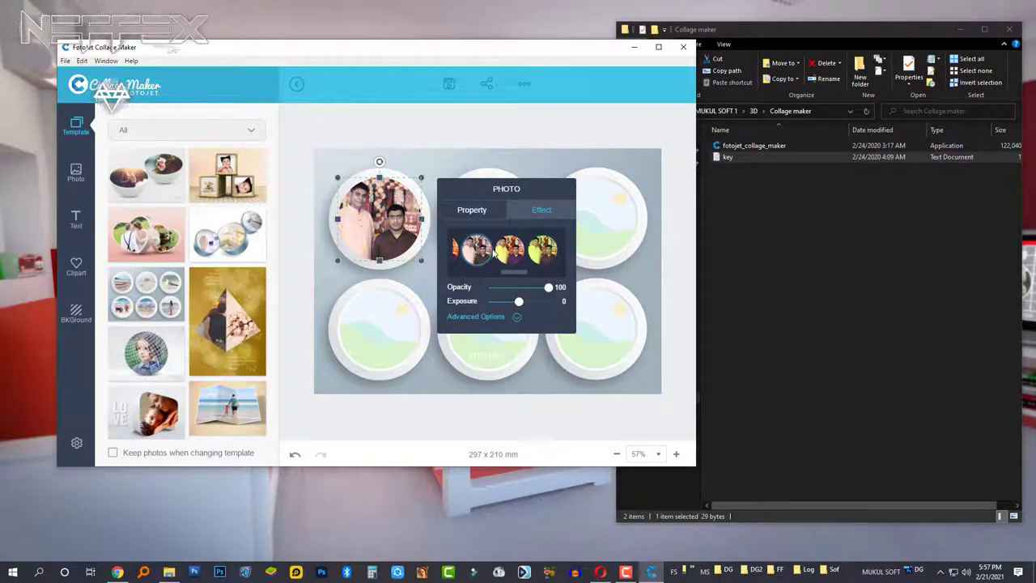
left_click_drag(519, 301, 513, 301)
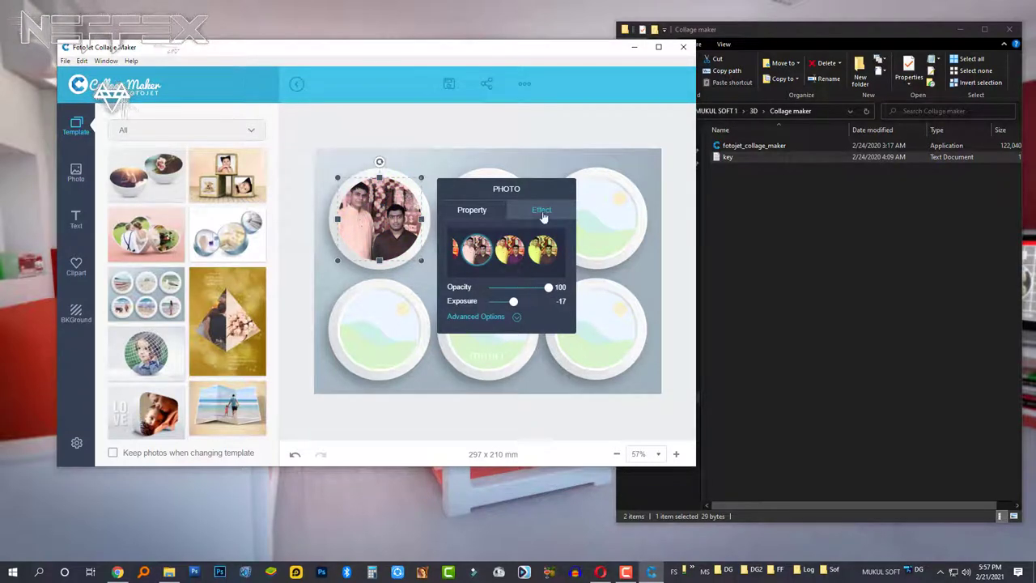
left_click(416, 263)
Place a Holud photo in the top middle circle, reposition it, and add a pinkish effect
left_click(487, 219)
left_click(602, 220)
left_click(382, 275)
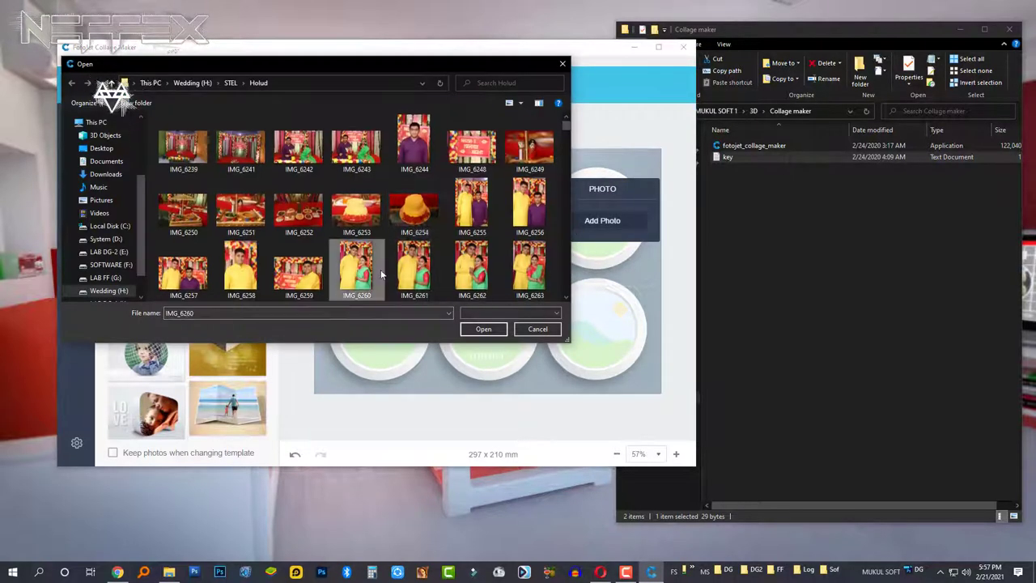
double_click(382, 275)
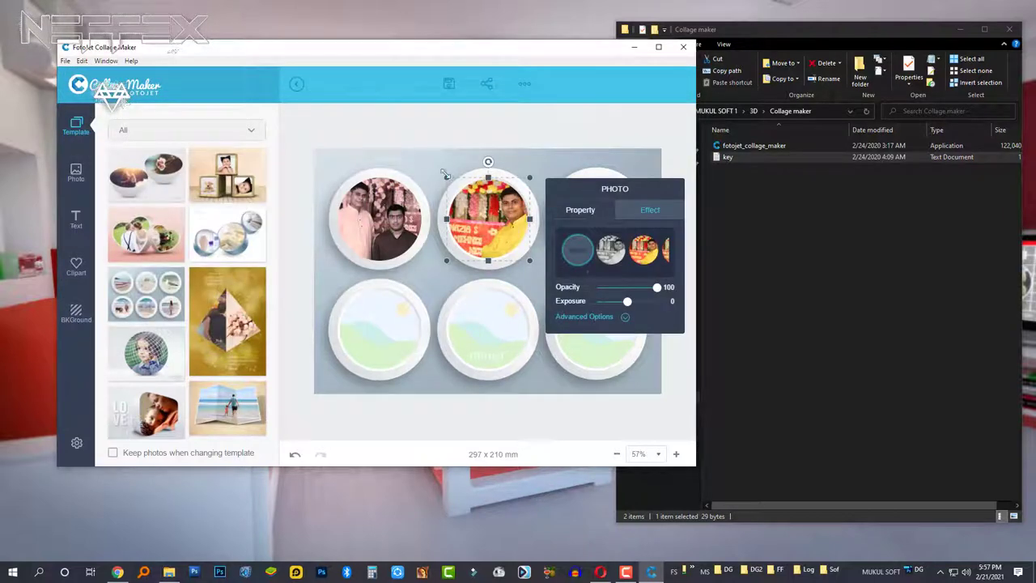
mouse_move(444, 175)
left_mouse_down()
mouse_move(482, 164)
mouse_move(488, 199)
left_mouse_up()
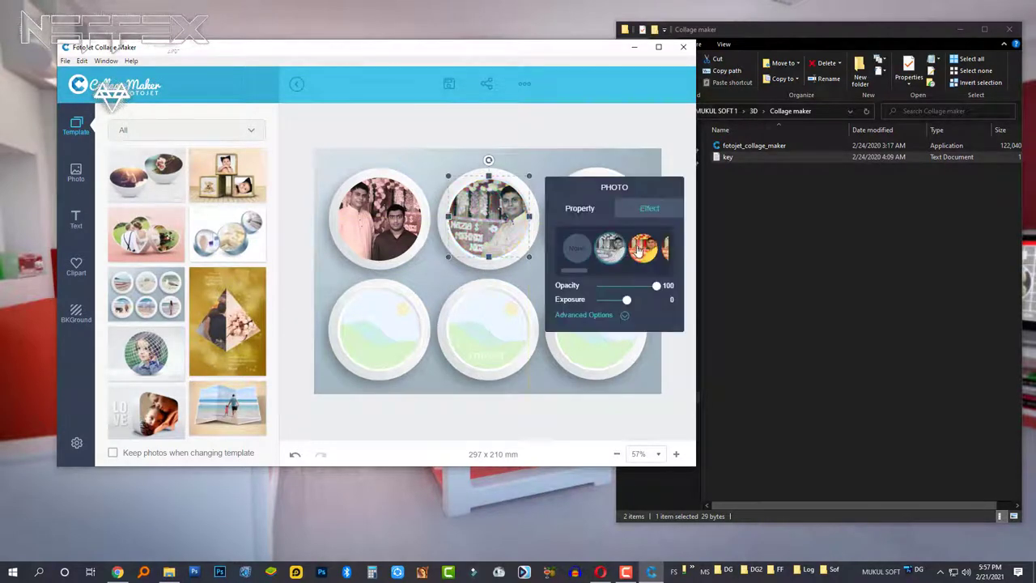
left_click(581, 247)
Fill the bottom-left circle with a wedding photo and give it a pinkish effect
left_click(401, 317)
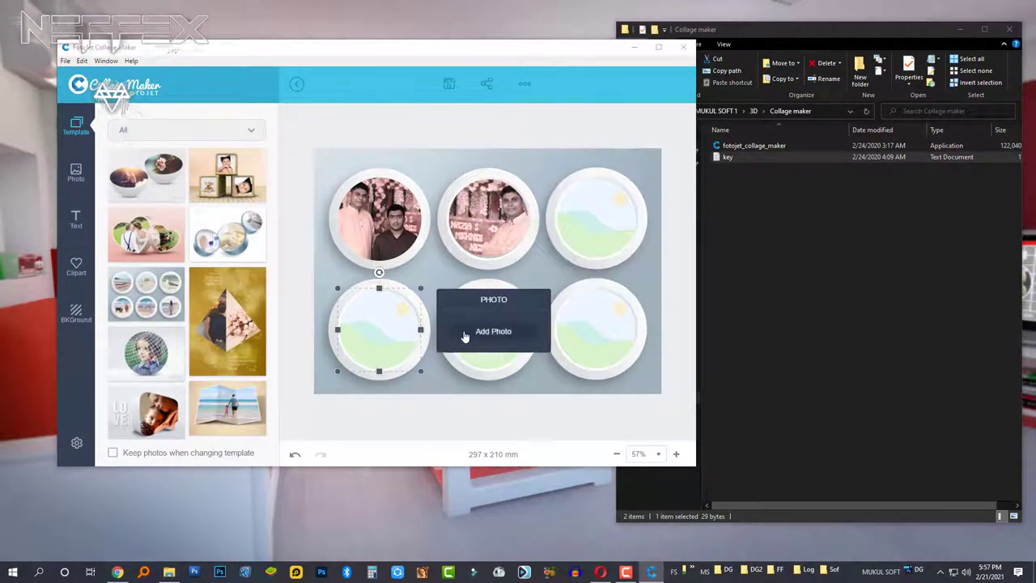
left_click(489, 333)
left_click(415, 277)
left_click(480, 329)
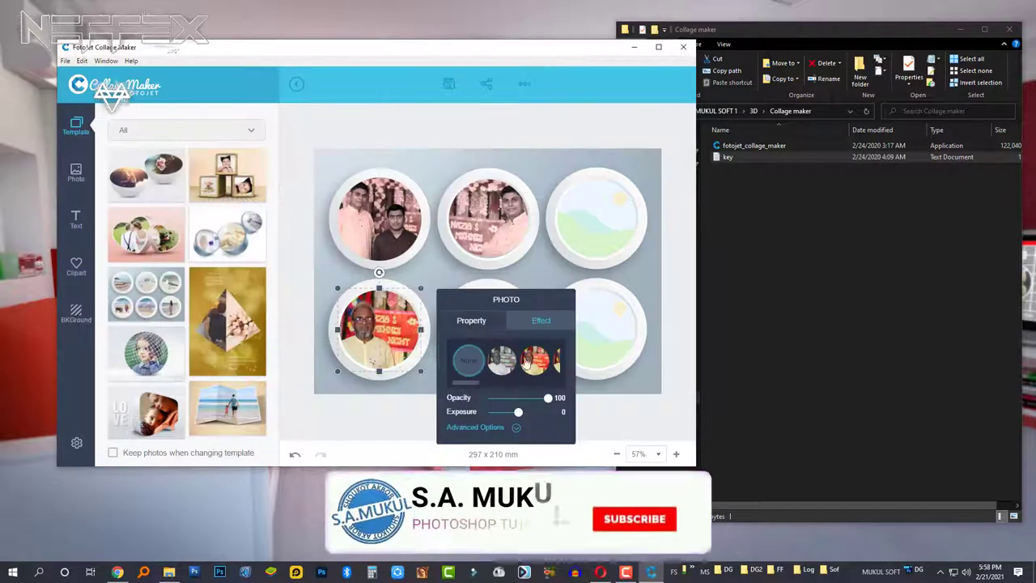
left_click(470, 360)
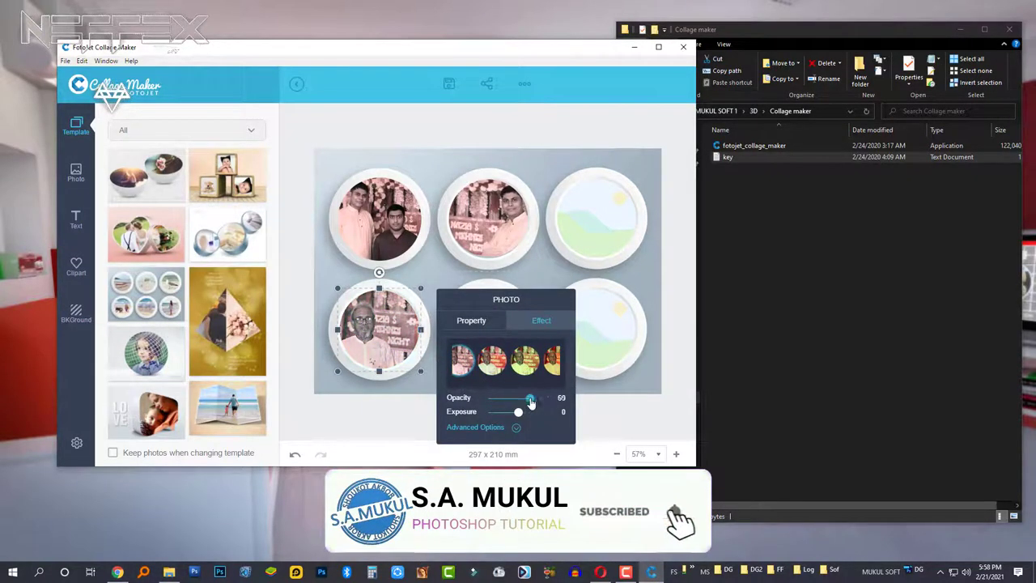
Fill the bottom-middle circle with a wedding photo and apply a colour effect
left_click(427, 336)
left_click(488, 330)
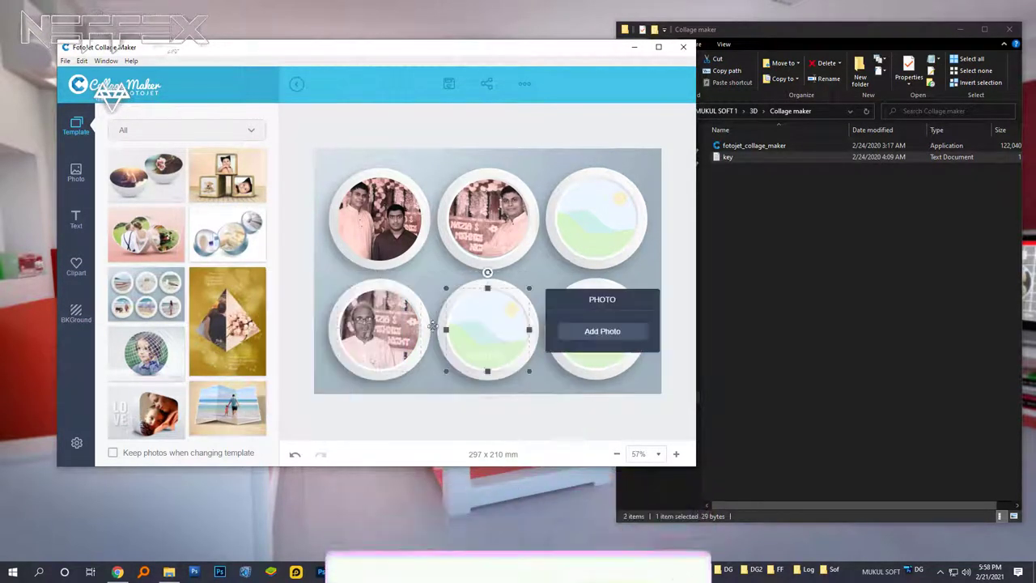
left_click(602, 331)
scroll(465, 205, "down", 2)
scroll(465, 204, "up", 1)
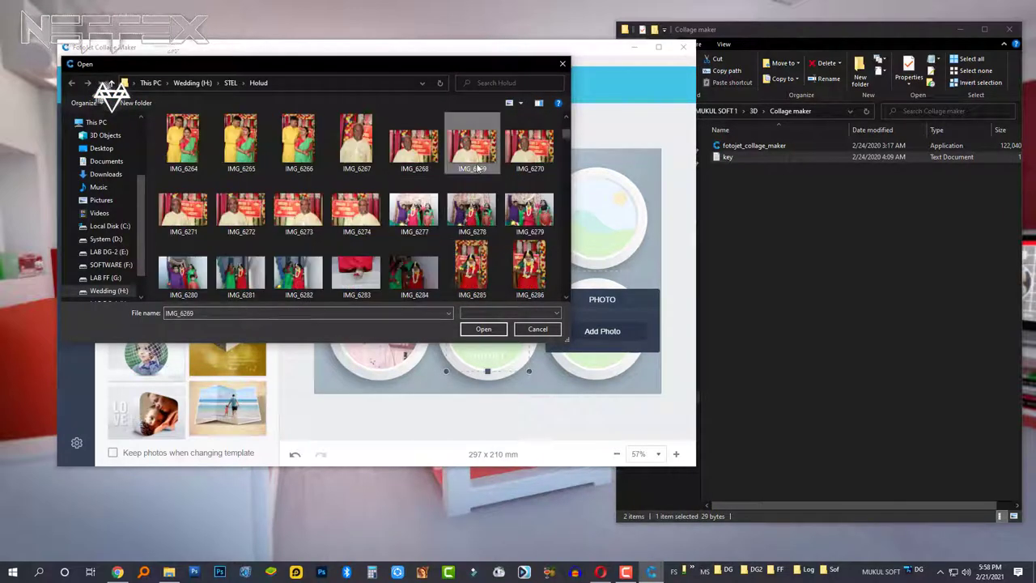
left_click(356, 206)
left_click(483, 329)
left_click(643, 360)
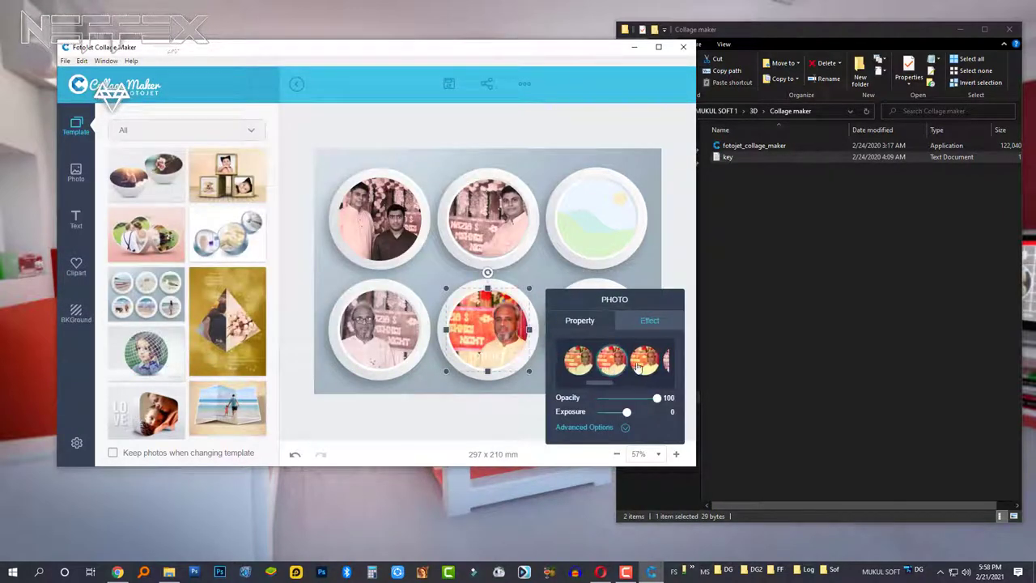
Fill the bottom-right and top-right circles, turning the top-right photo upright and brightening it
left_click(596, 330)
left_click(481, 331)
scroll(453, 242, "down", 2)
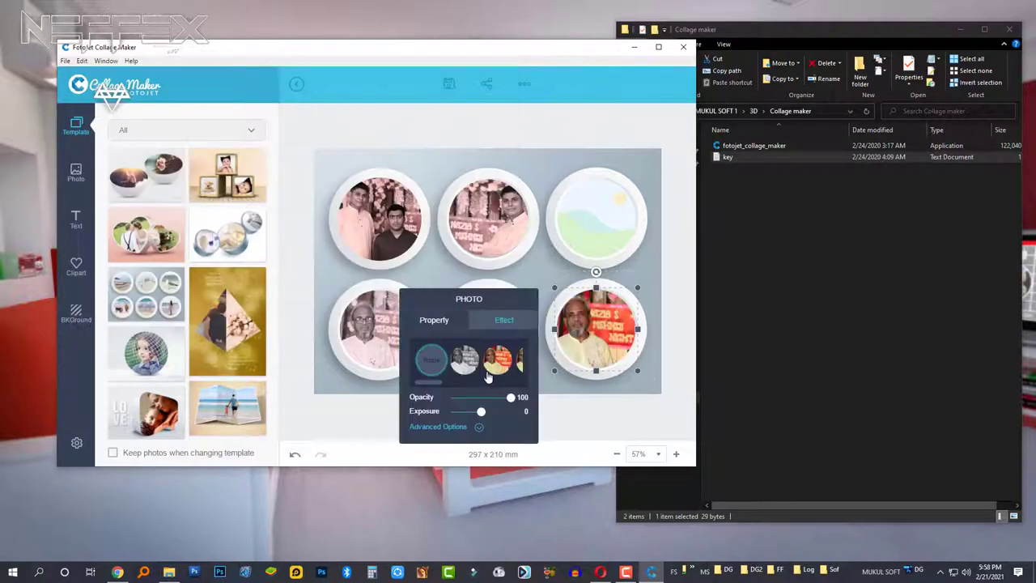
left_click(595, 217)
left_click(485, 220)
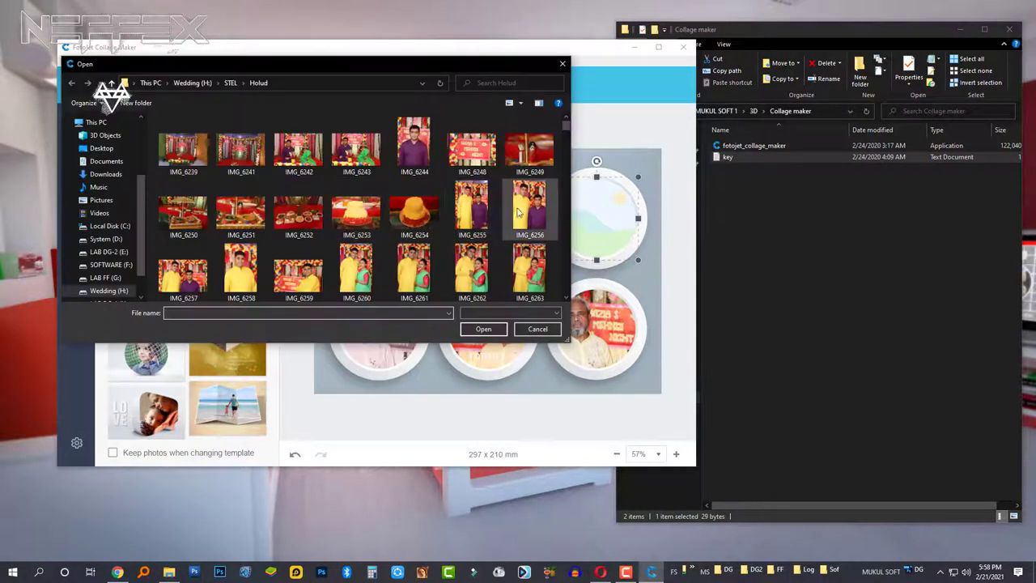
left_click(435, 209)
left_click(452, 248)
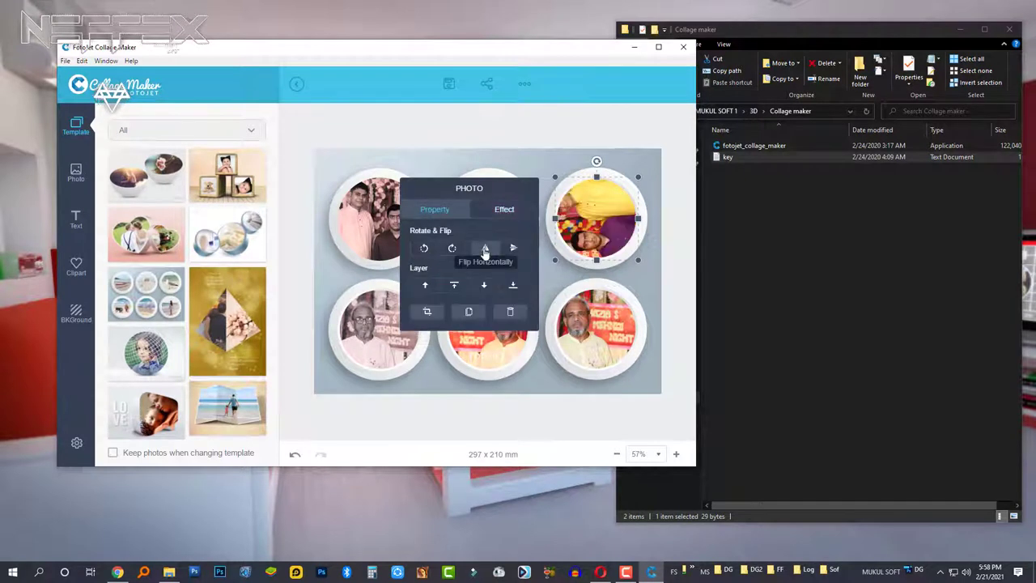
left_click(451, 248)
left_click(485, 248)
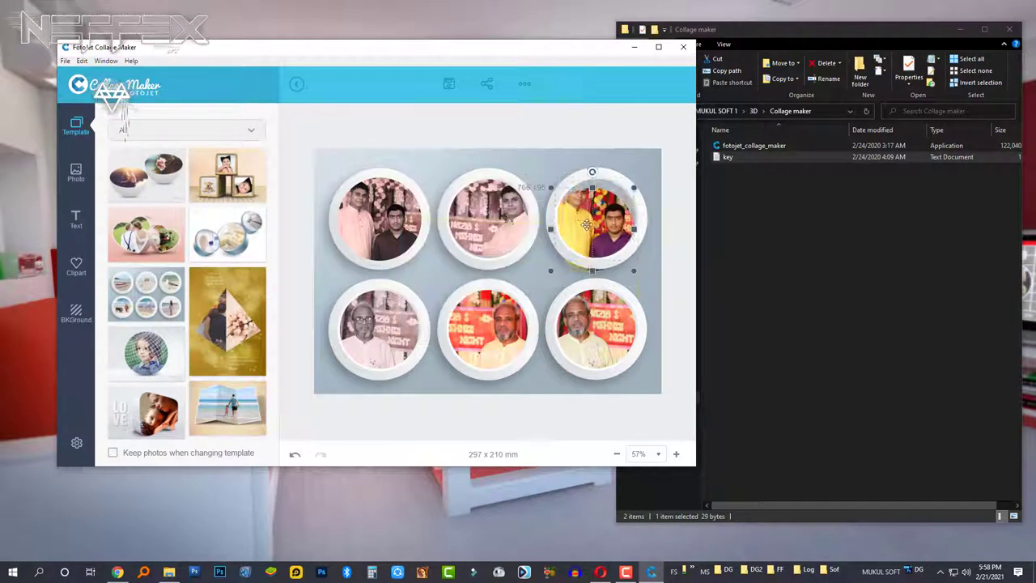
left_click(503, 210)
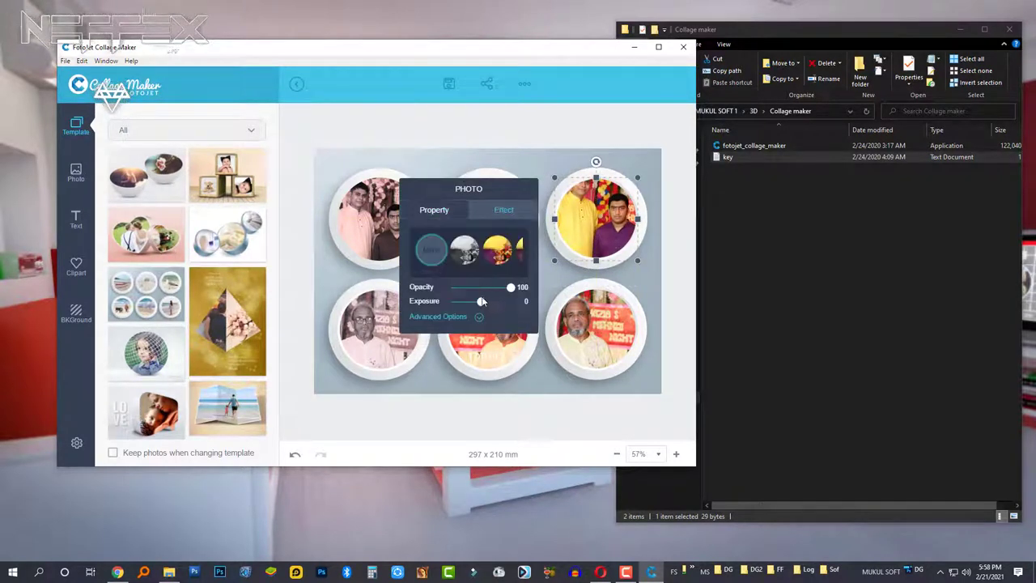
left_click_drag(479, 301, 490, 302)
left_click(509, 159)
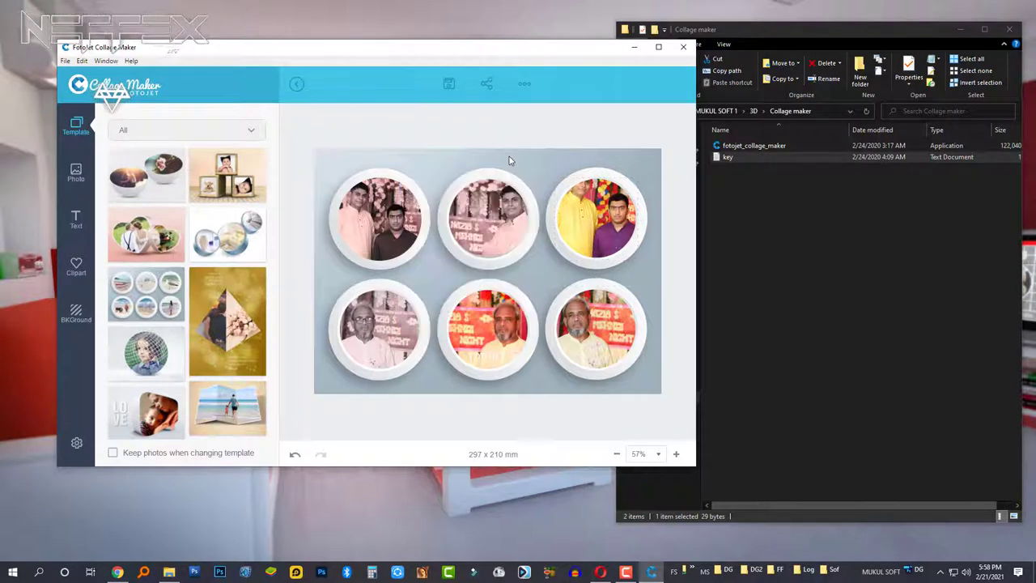
Add a heading text box, move it below the bottom row, and enlarge it
left_click(77, 214)
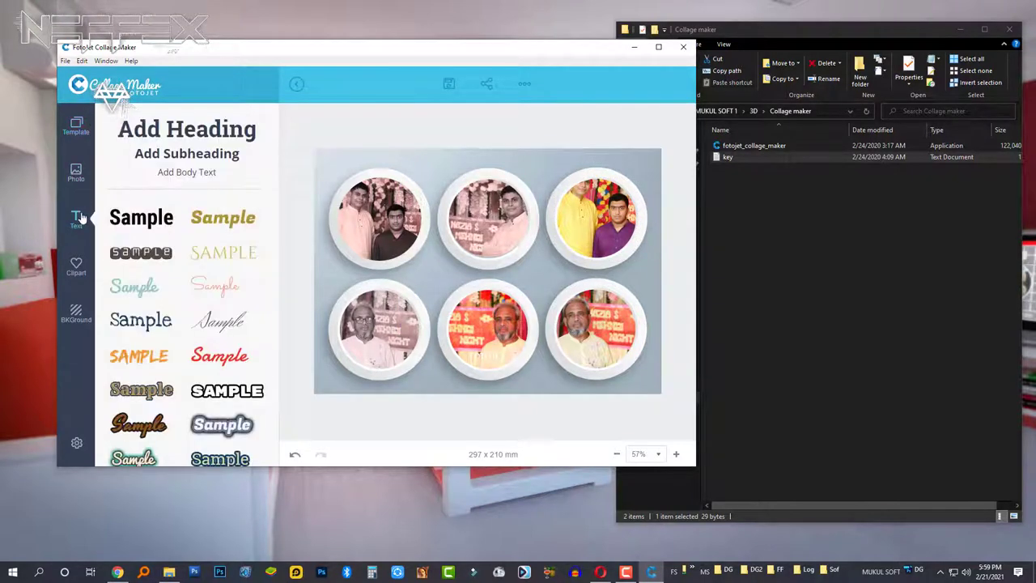
left_click(225, 360)
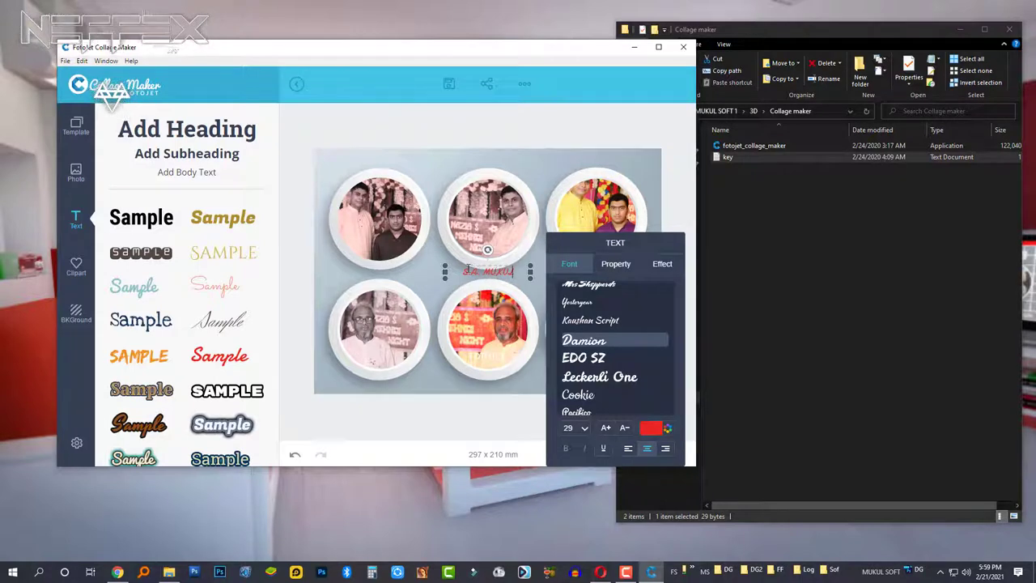
left_click_drag(467, 269, 440, 396)
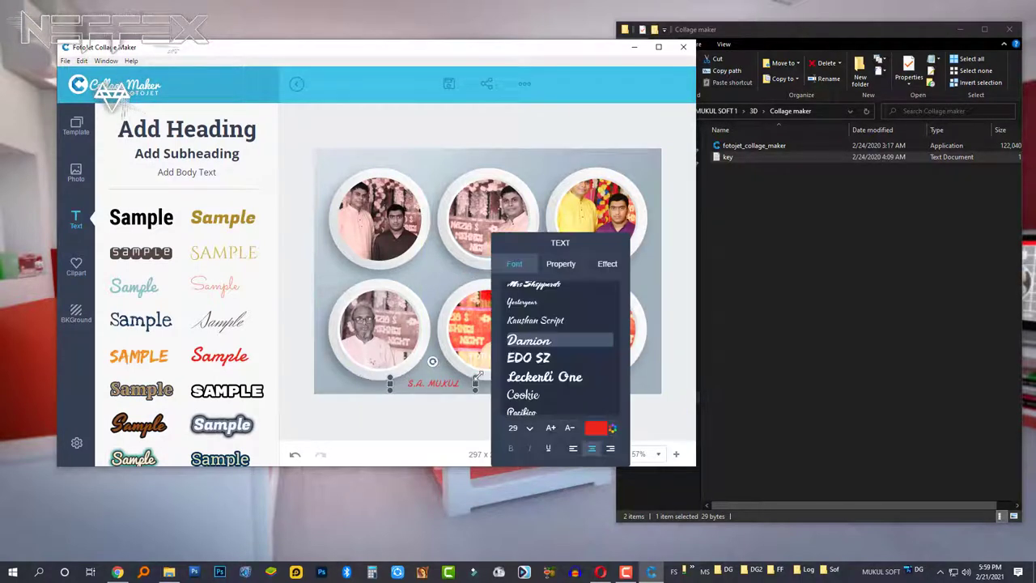
left_click_drag(407, 376, 474, 381)
Try the EDO SZ and Leckerli One fonts, then make the caption yellow at size 36
left_click(554, 364)
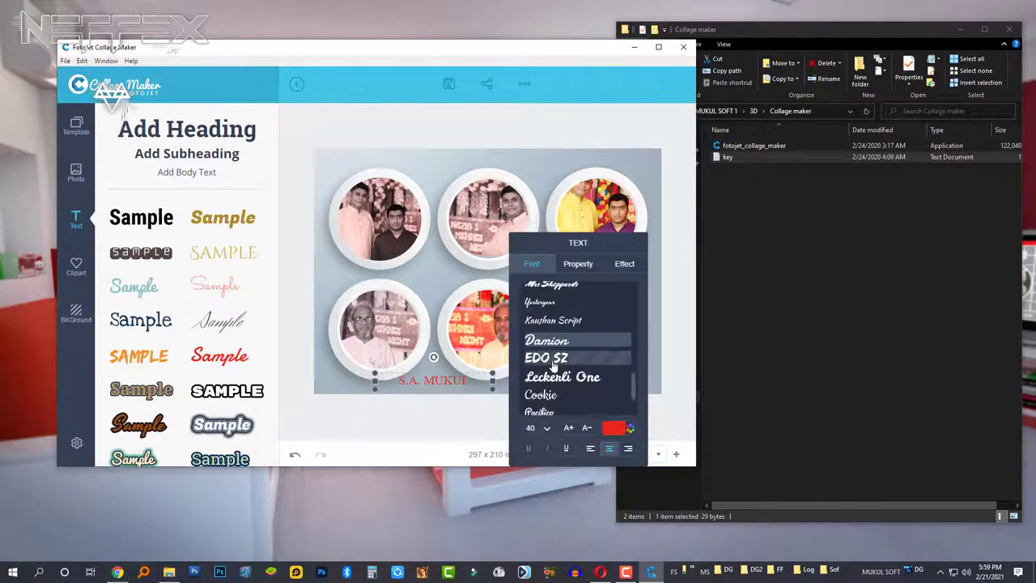
left_click(555, 378)
scroll(556, 379, "down", 3)
scroll(546, 330, "down", 1)
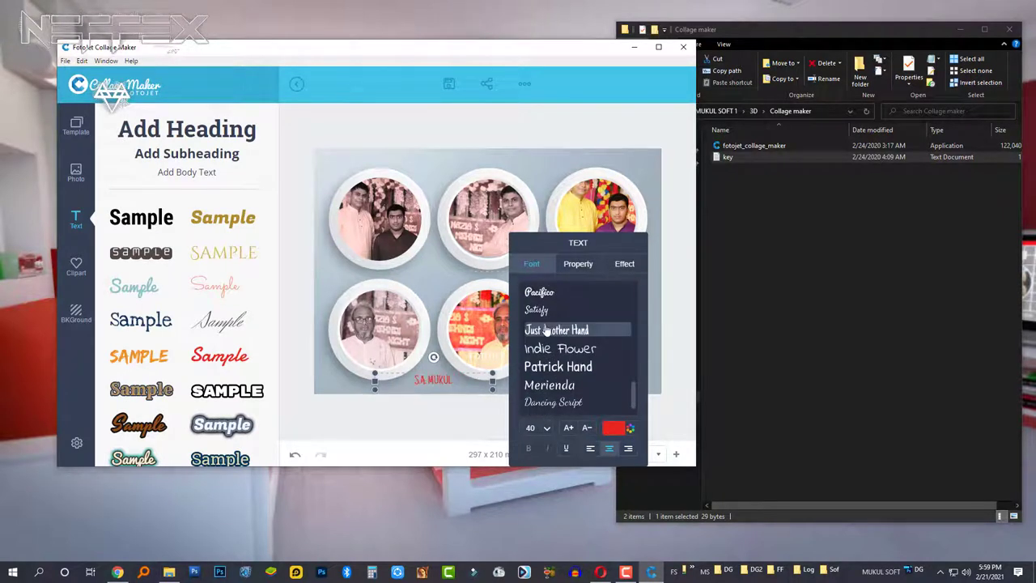
left_click(540, 296)
left_click(613, 434)
left_click(611, 356)
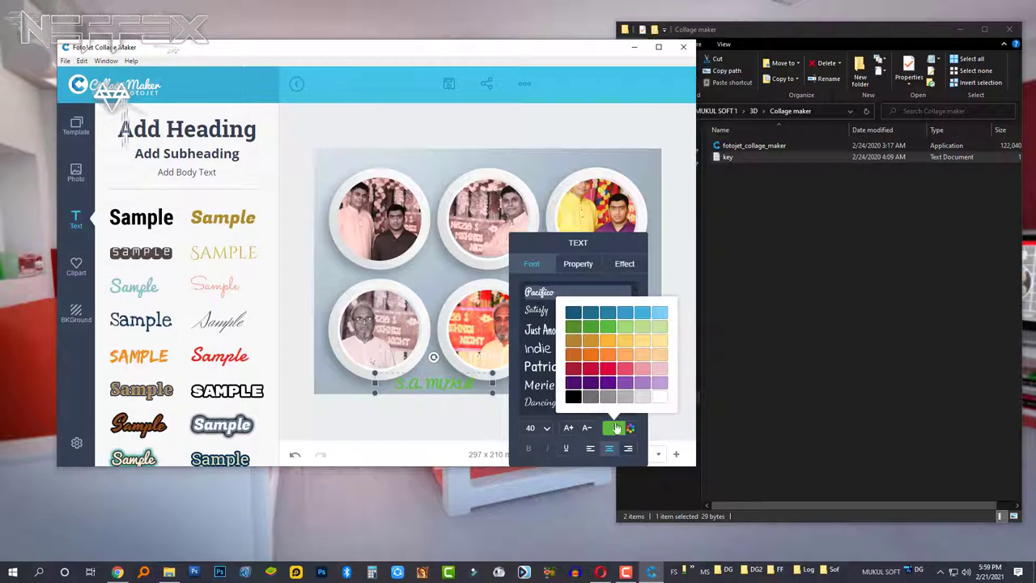
left_click(572, 433)
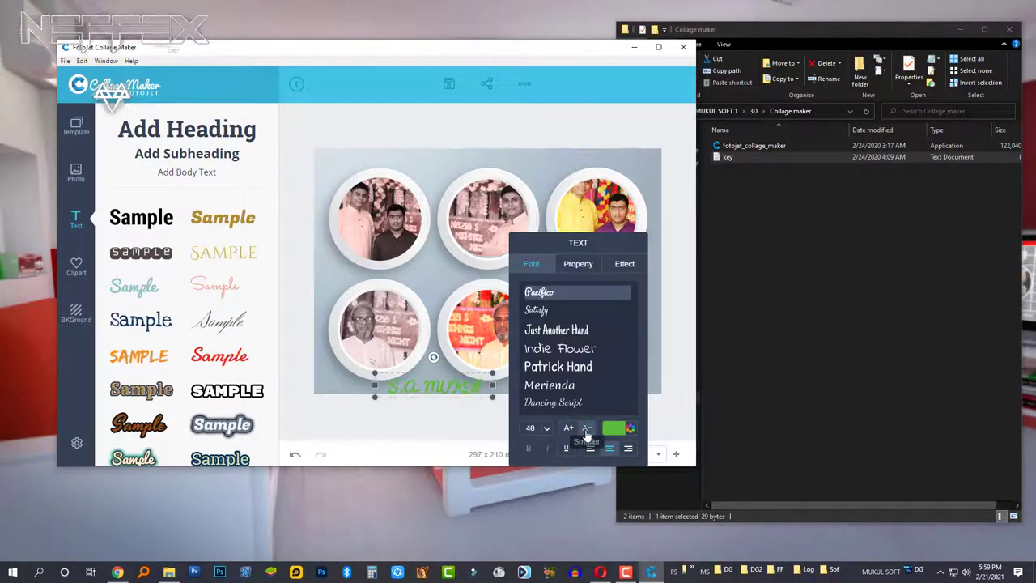
left_click(613, 431)
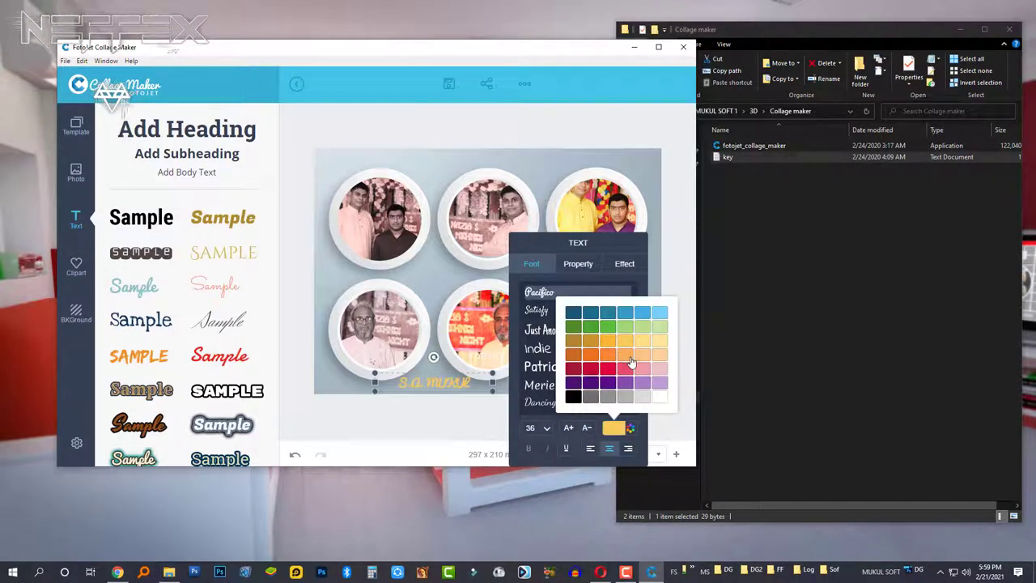
left_click(631, 362)
Try the Indie Flower, Sacramento and Rouge Script fonts for the caption
left_click(550, 349)
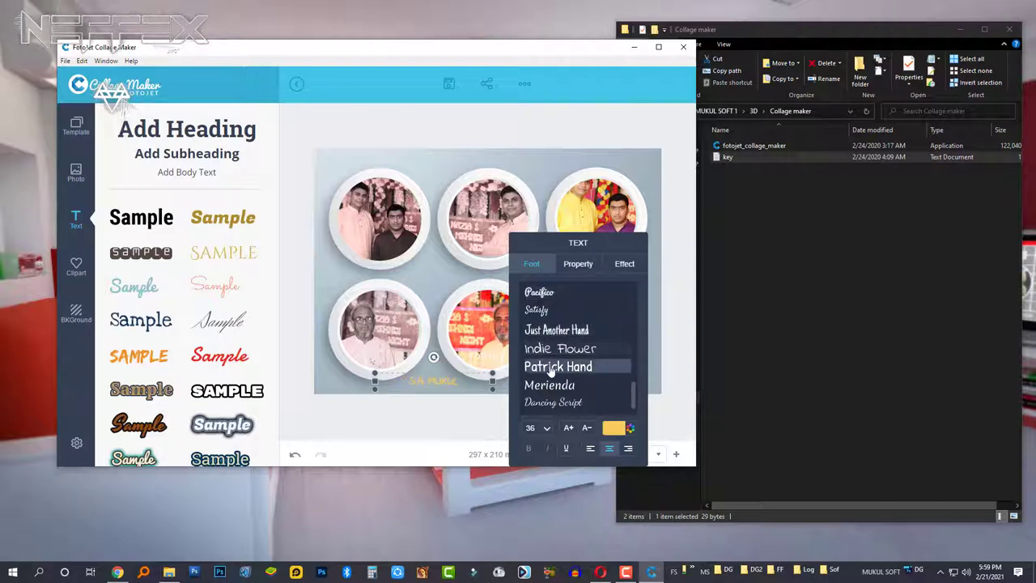
left_click(550, 388)
scroll(573, 396, "down", 2)
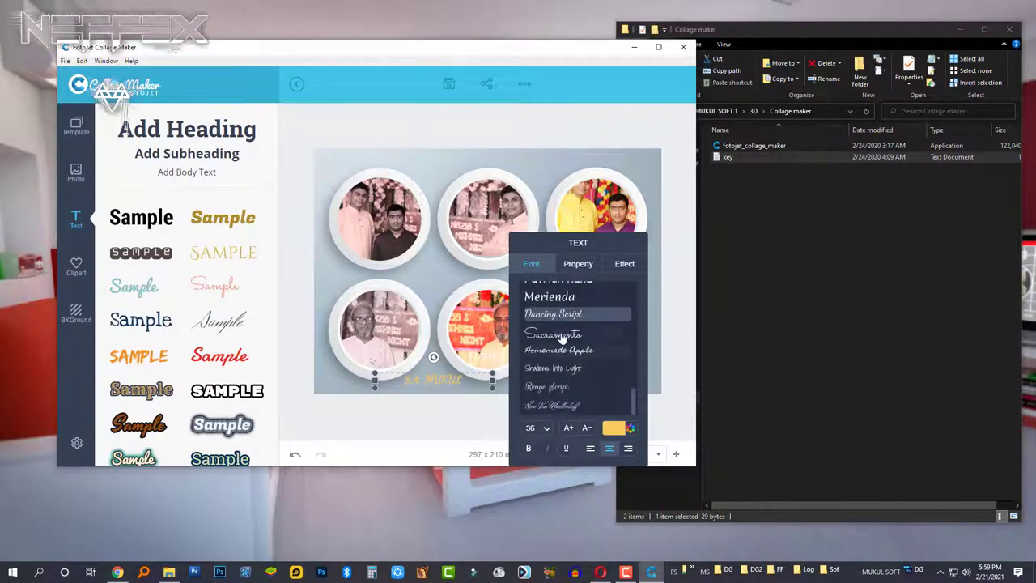
left_click(560, 335)
left_click(543, 392)
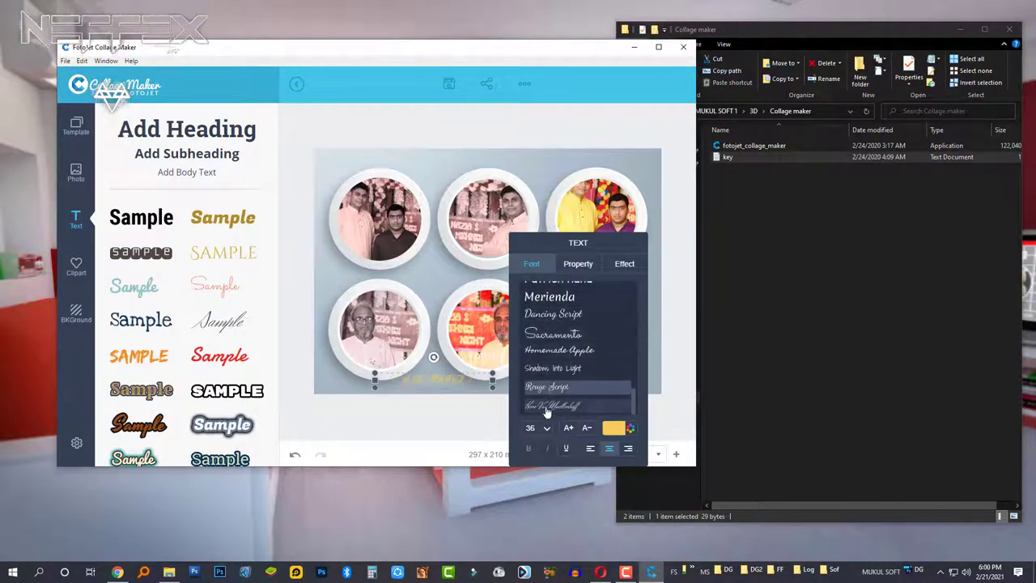
left_click(546, 409)
scroll(546, 365, "up", 1)
scroll(546, 364, "down", 5)
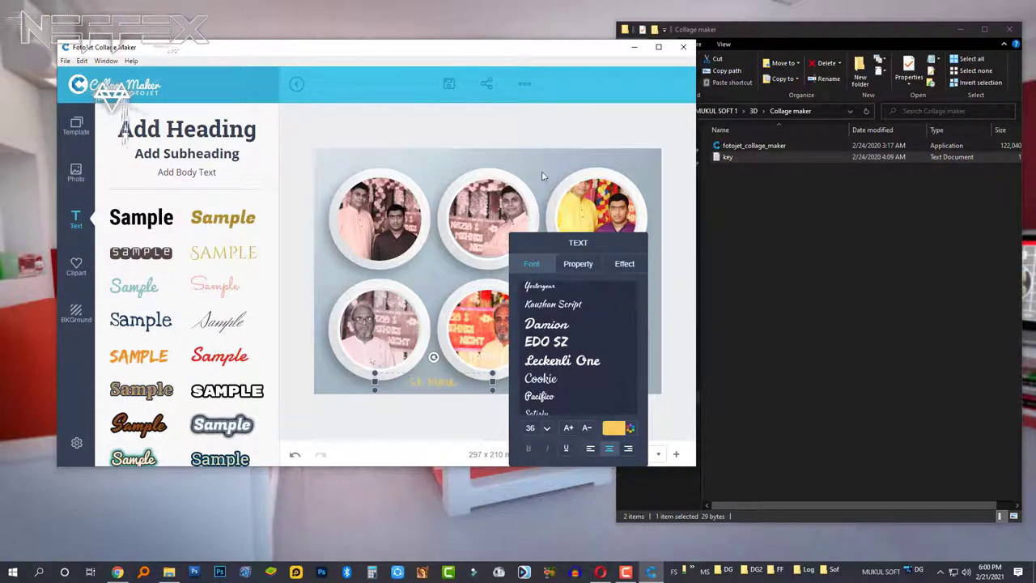
left_click(577, 263)
left_click(624, 266)
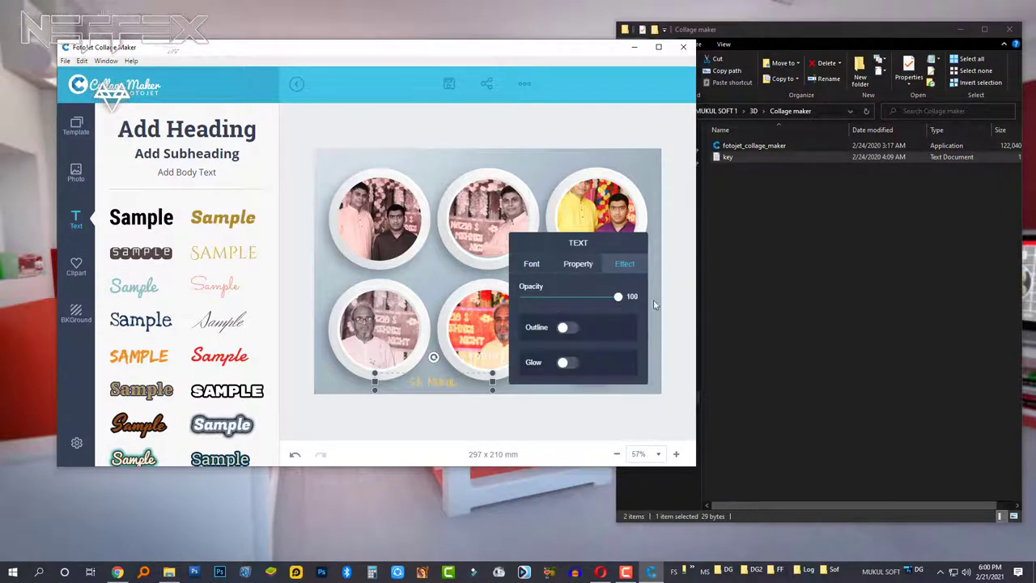
Give the caption a white outline of width 18 and a black glow, radius 11, blur 65
left_click(568, 327)
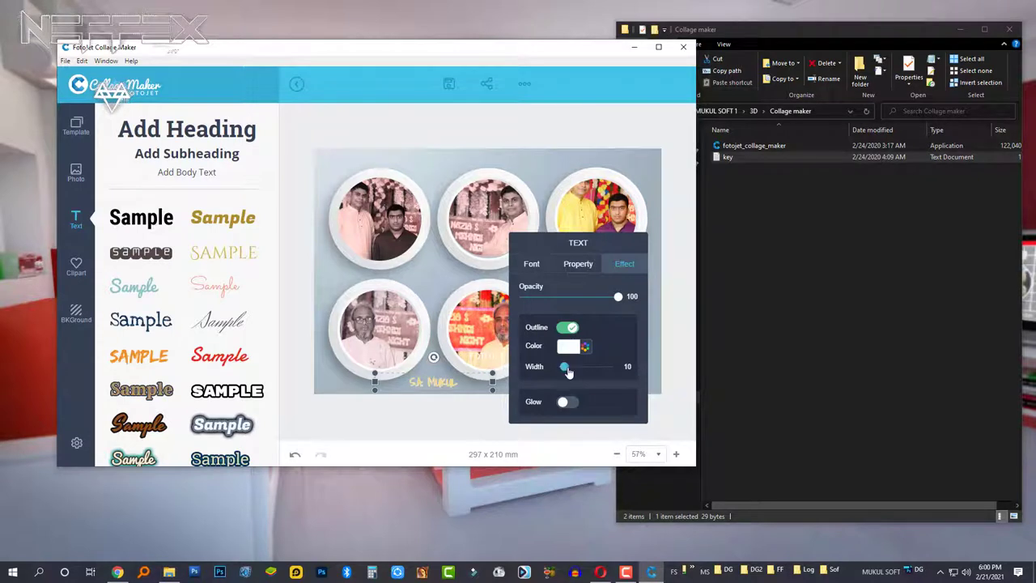
left_click(566, 402)
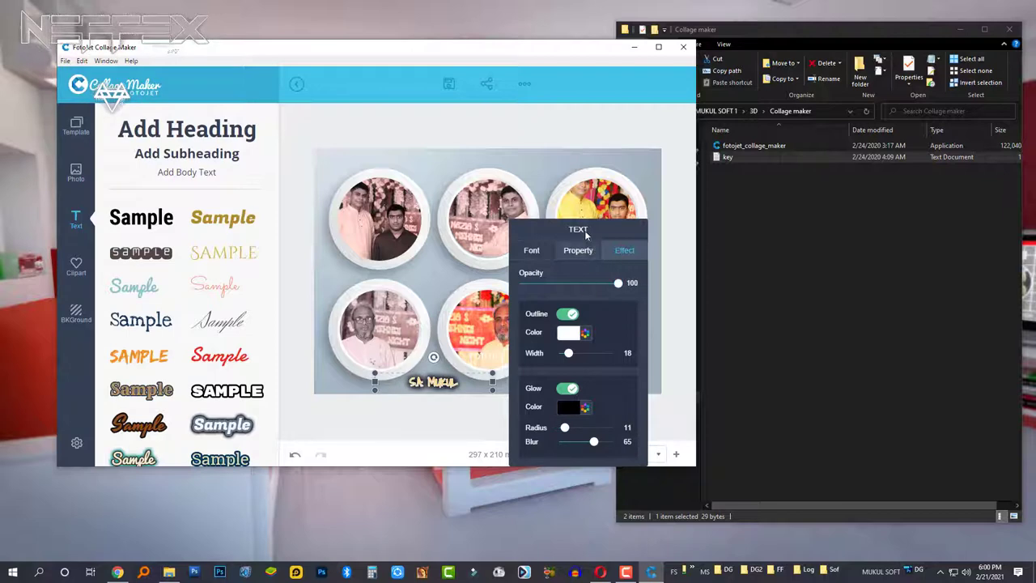
left_click(500, 208)
Export the collage as a JPG named 'New' at XLarge (300 DPI) into the Holud folder
left_click(448, 85)
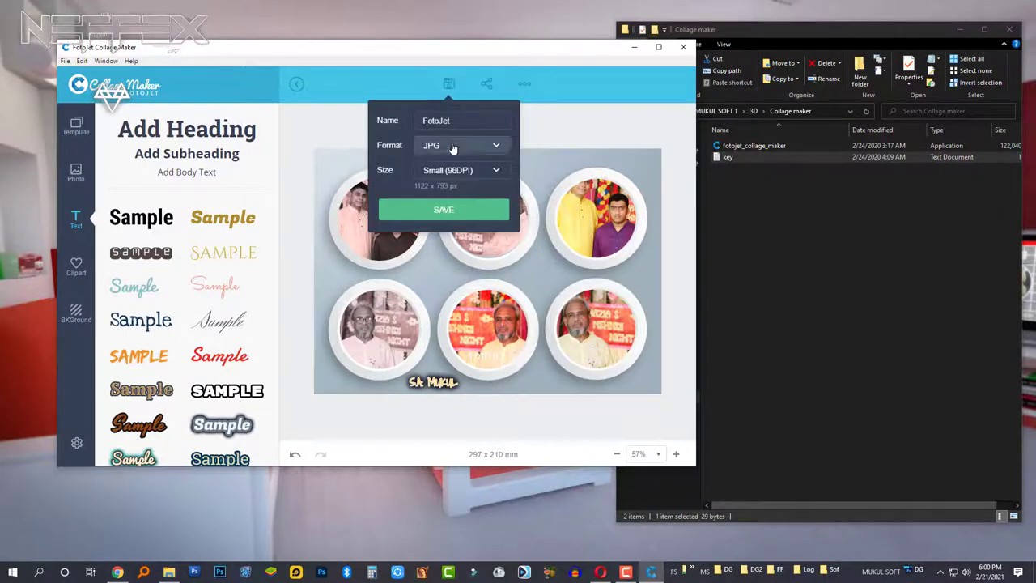
type("New")
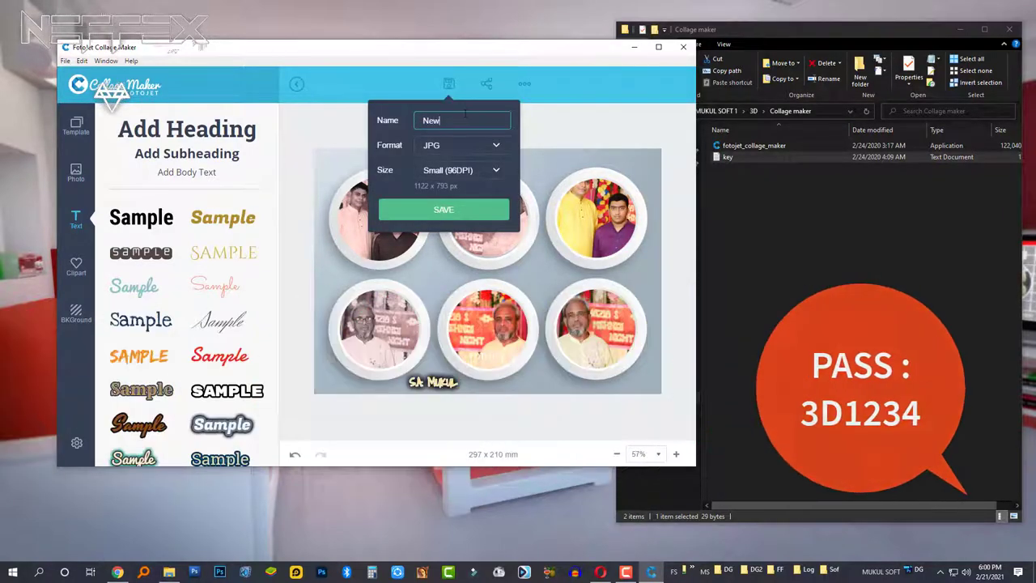
left_click(475, 171)
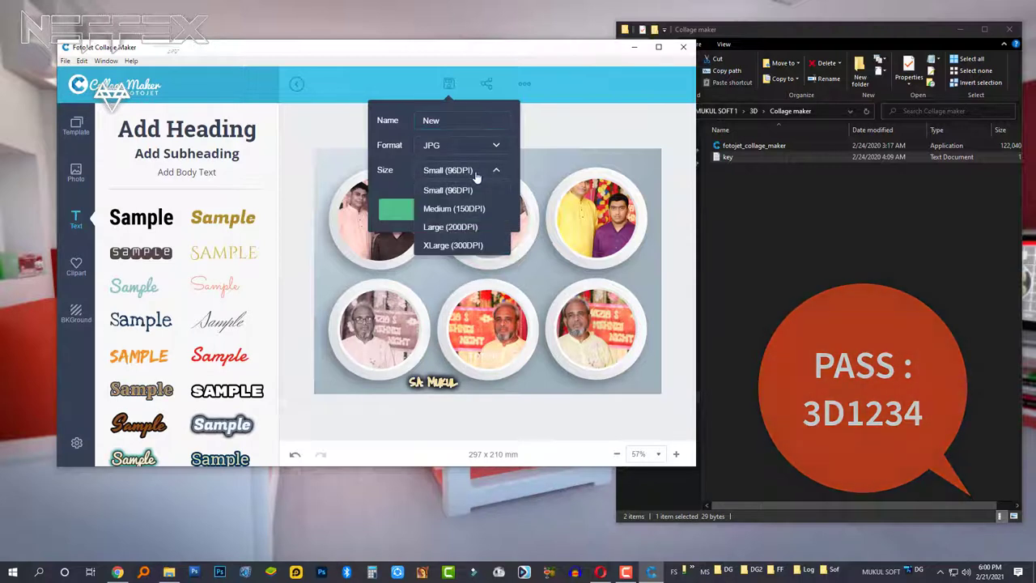
left_click(443, 245)
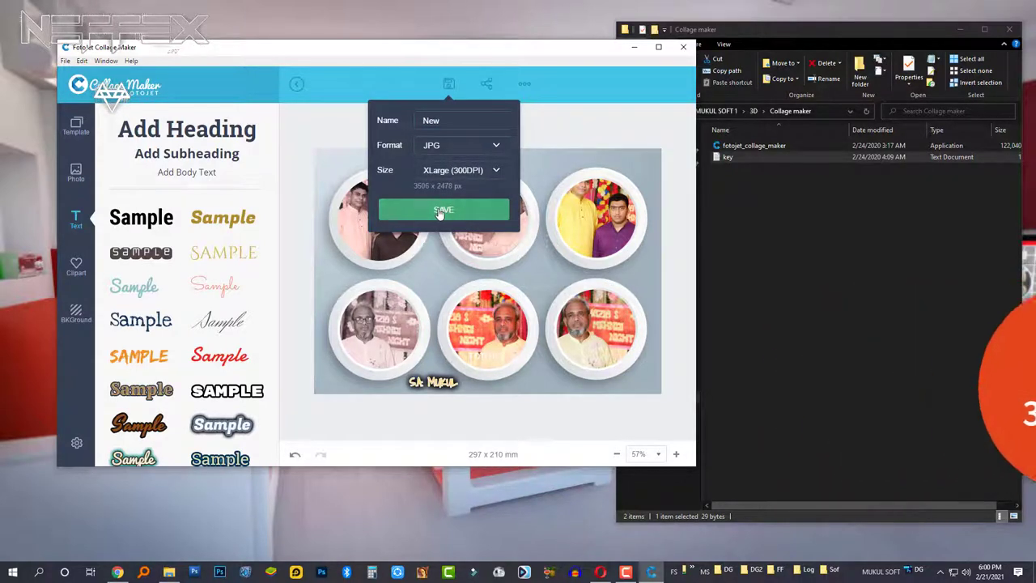
left_click(444, 211)
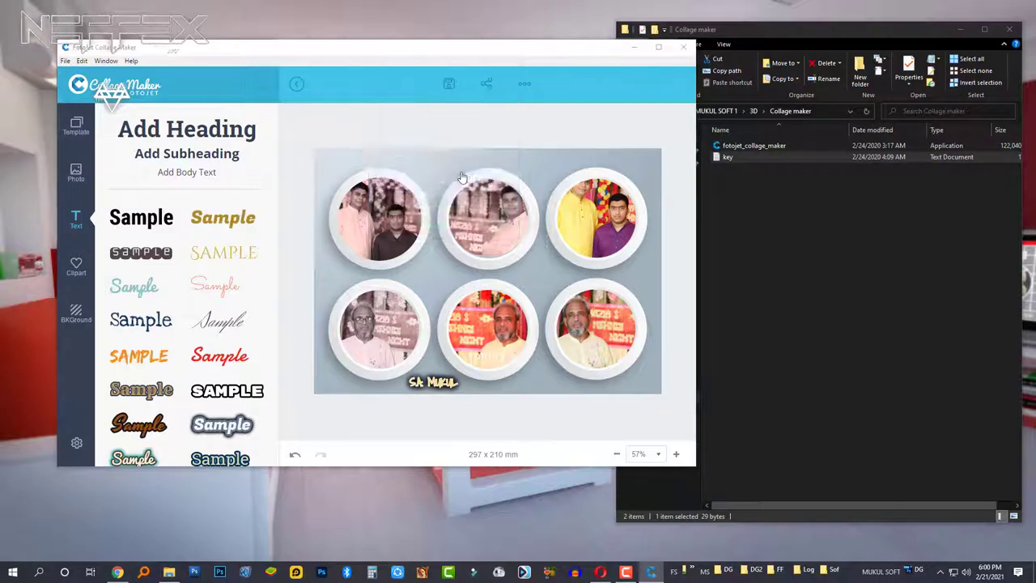
left_click(106, 157)
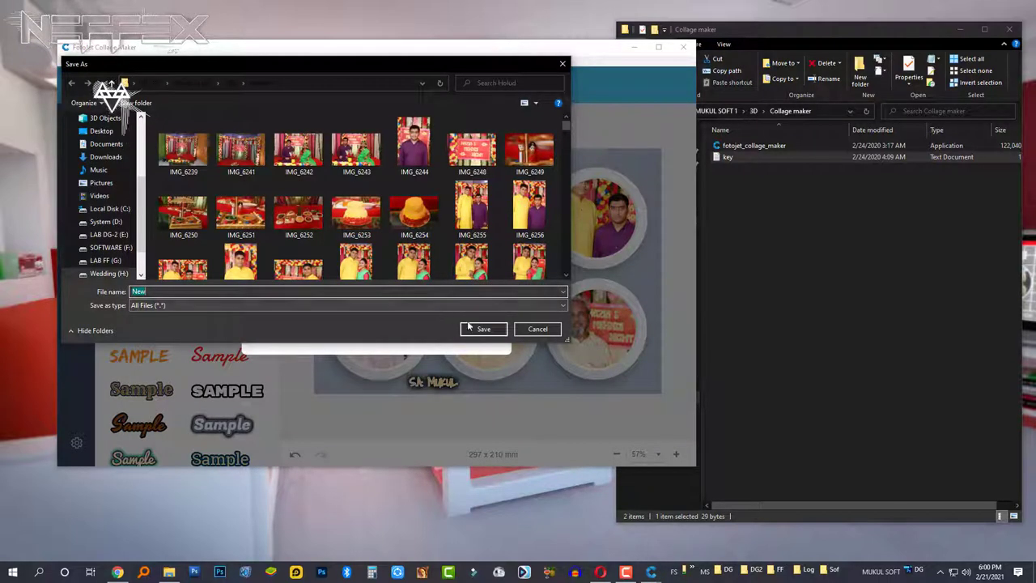
left_click(483, 329)
Rearrange the windows, snapping the collage editor to the right half of the screen
left_click_drag(456, 61, 491, 59)
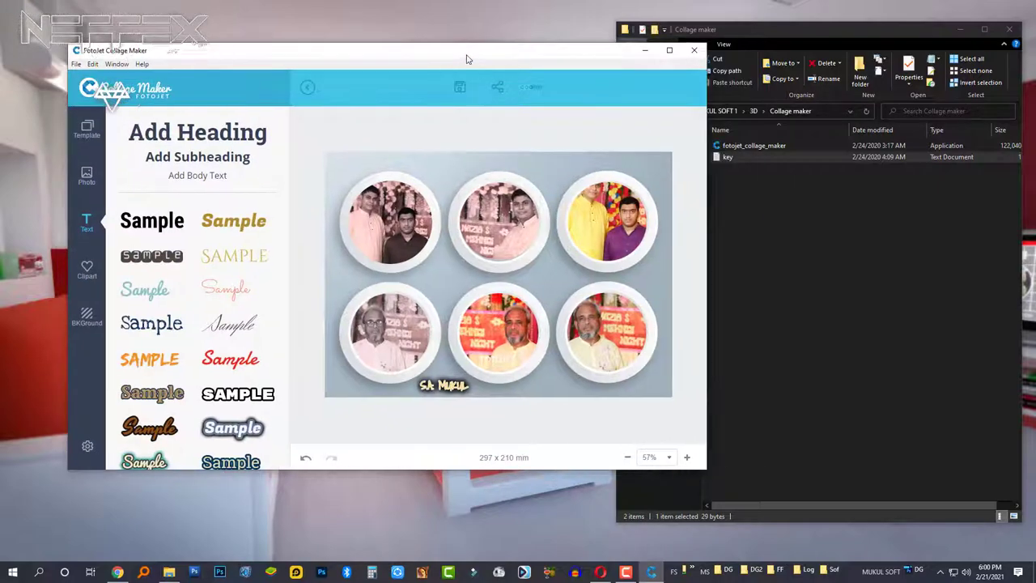
left_click_drag(613, 55, 527, 50)
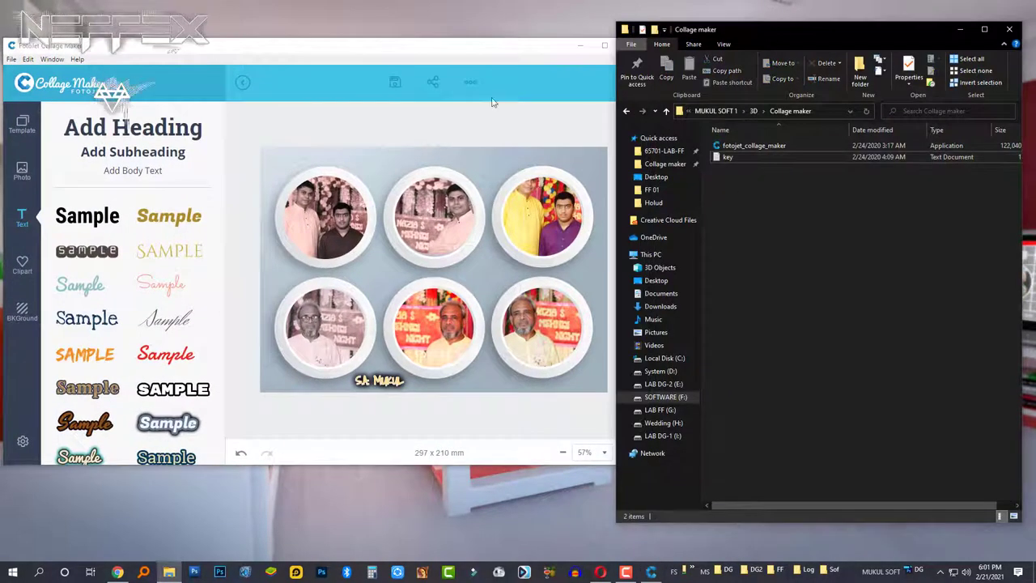
left_click_drag(492, 101, 469, 69)
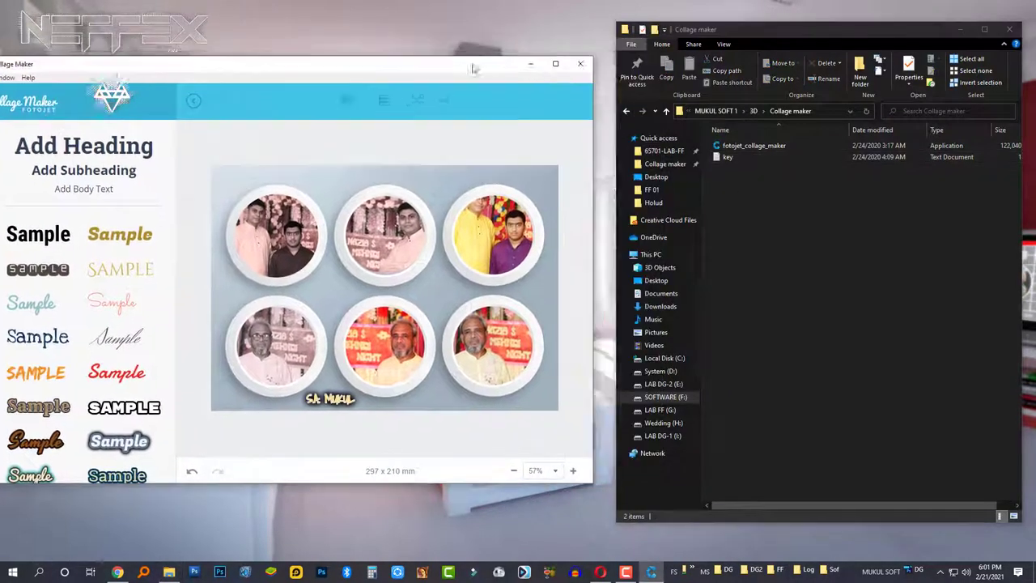
key("super+Right")
Browse This PC to the Holud folder on Wedding (H:) and preview the New collage image
double_click(103, 159)
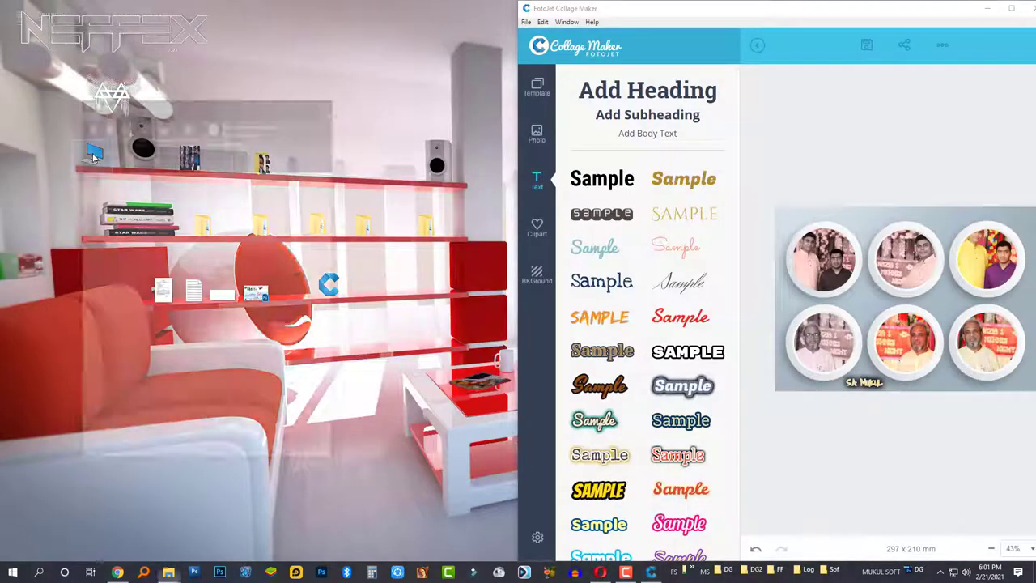
double_click(303, 301)
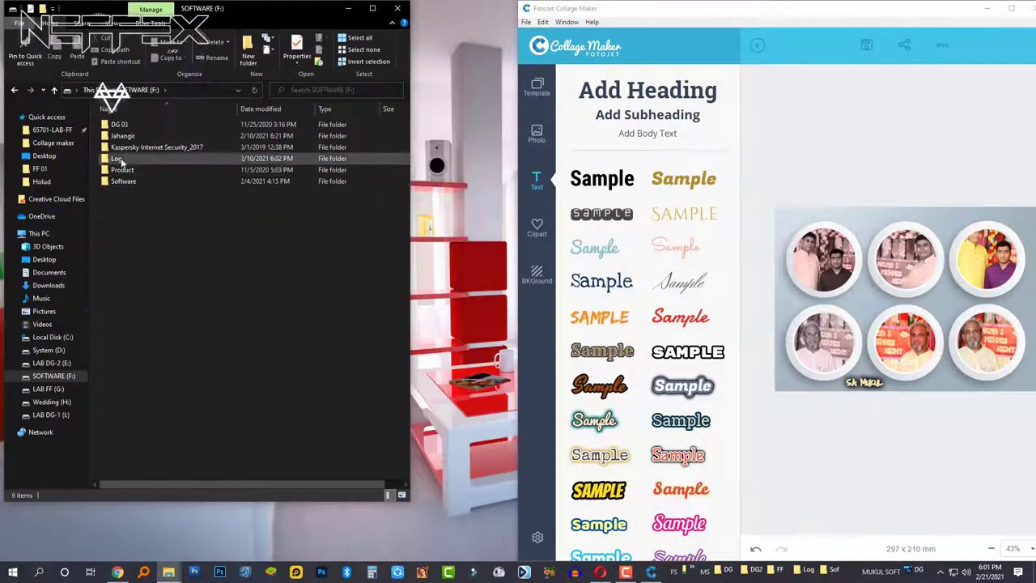
key("alt+Left")
double_click(262, 340)
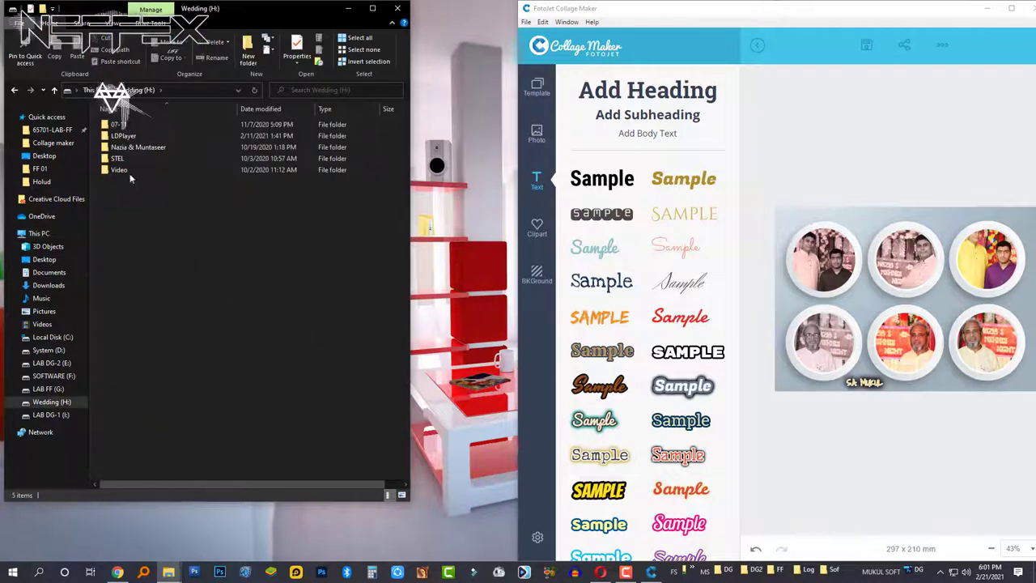
double_click(122, 161)
scroll(125, 134, "down", 10)
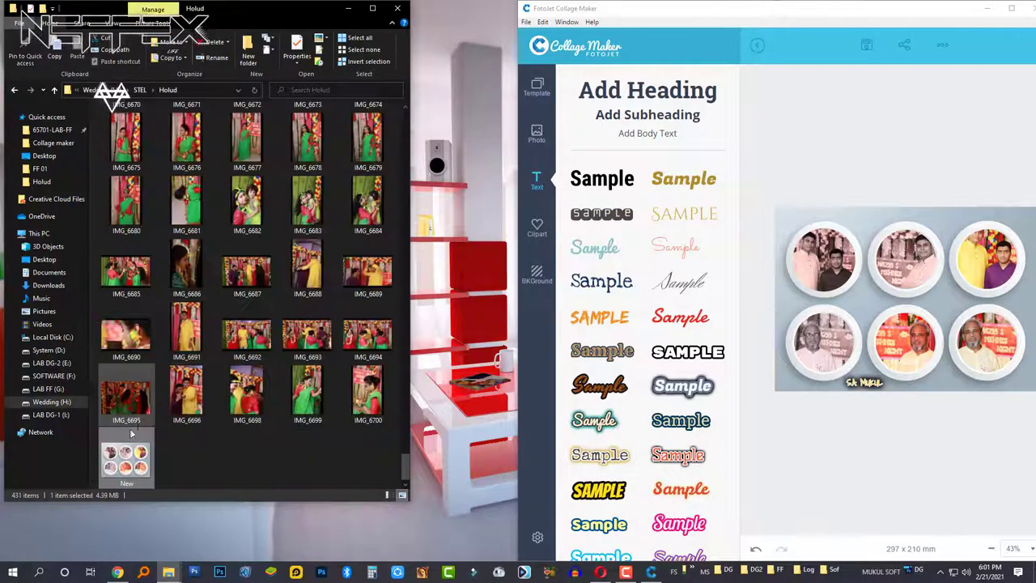
double_click(126, 455)
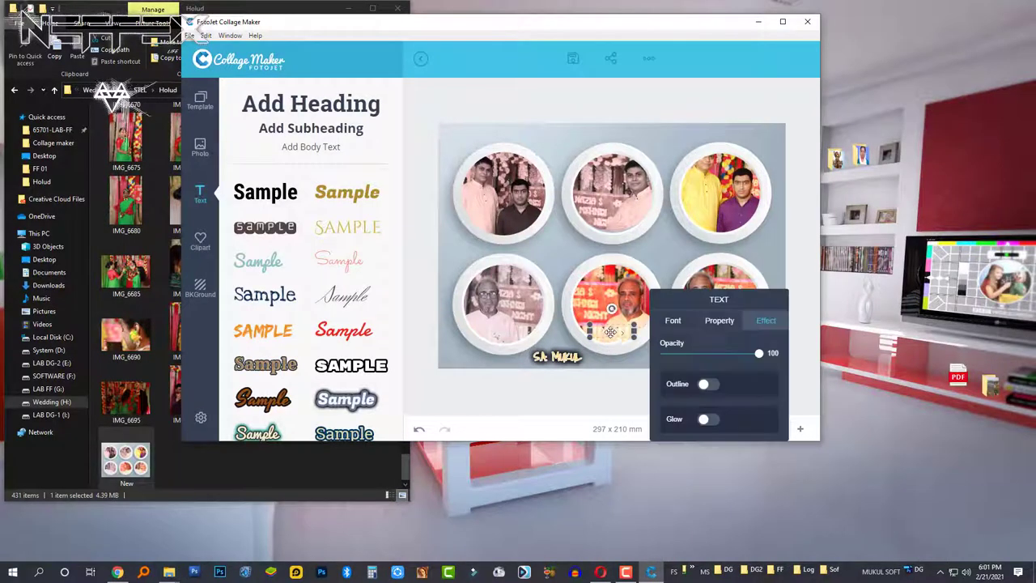
Place a FOTOJET text element on the canvas, then delete it
left_click_drag(607, 338, 559, 255)
left_click(559, 255)
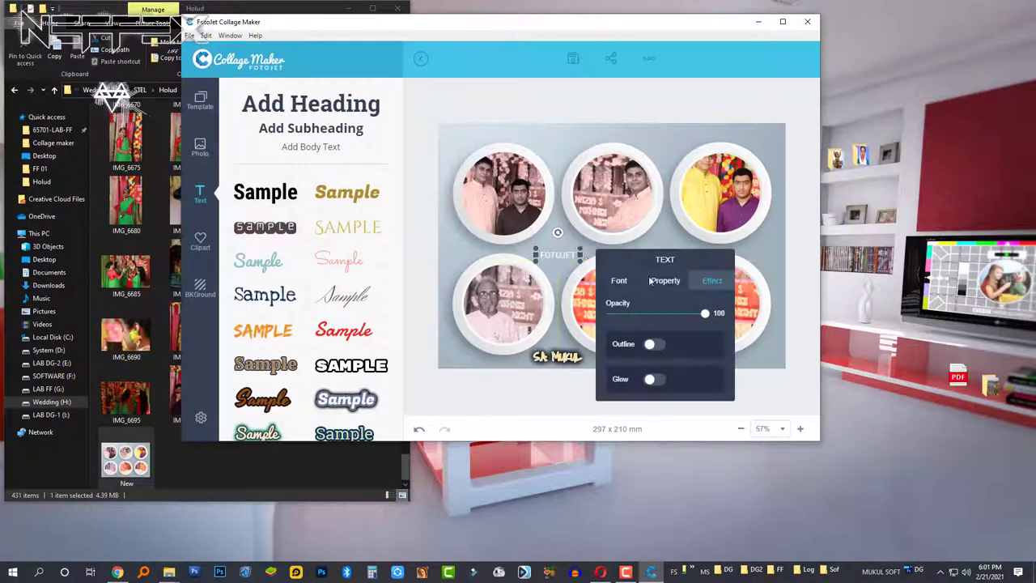
key("Delete")
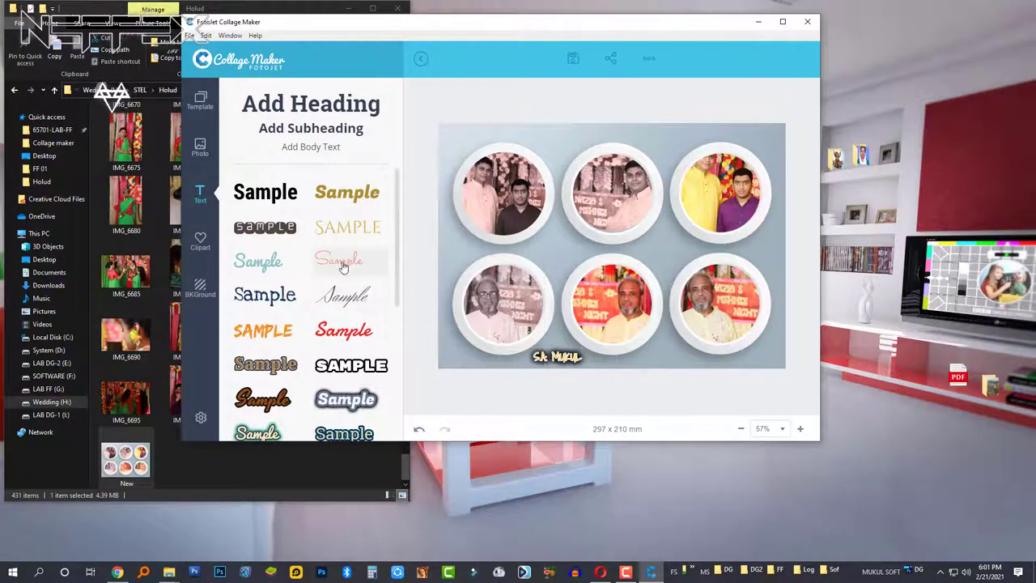
scroll(341, 267, "down", 5)
scroll(328, 243, "down", 3)
Add a clipart line along the canvas top and a small Facebook icon in the top-left corner
left_click(201, 234)
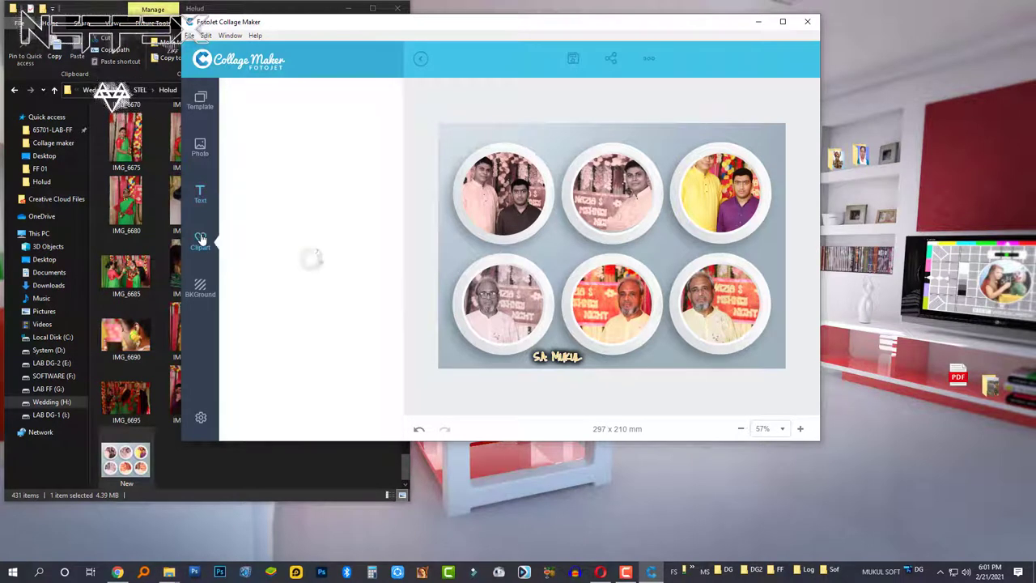
left_click(331, 142)
left_click(308, 180)
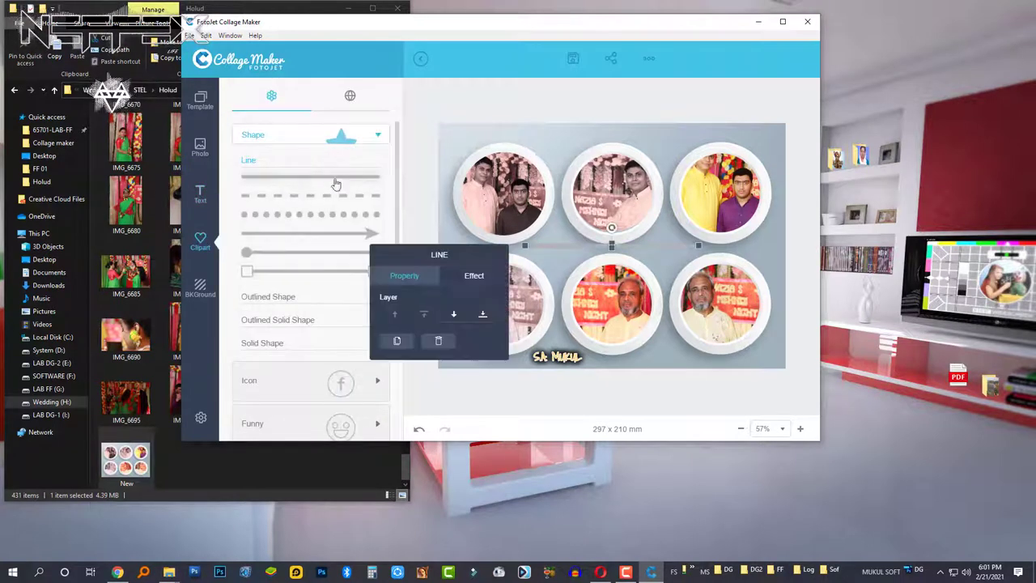
left_click(558, 250)
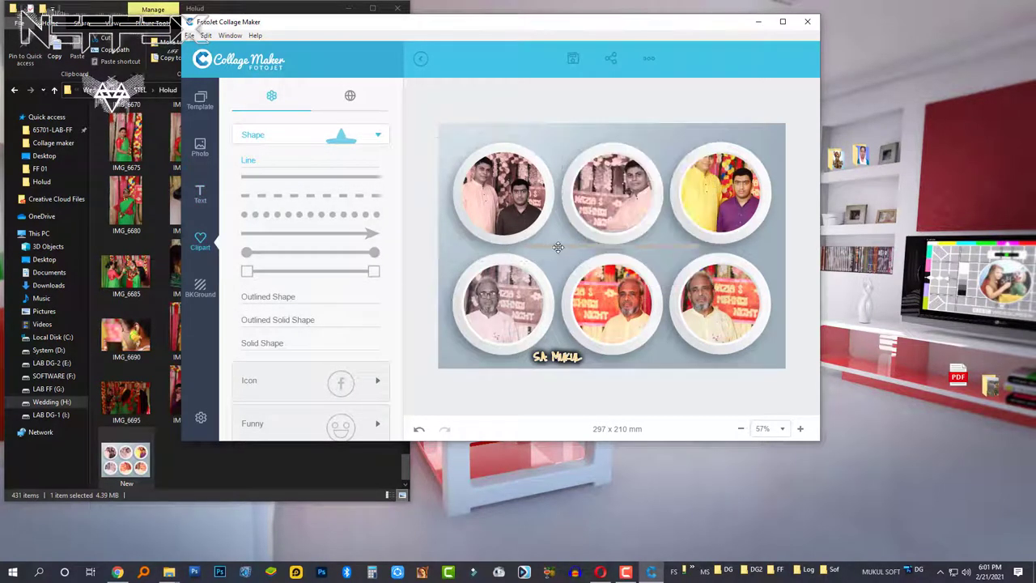
left_click_drag(556, 249, 553, 139)
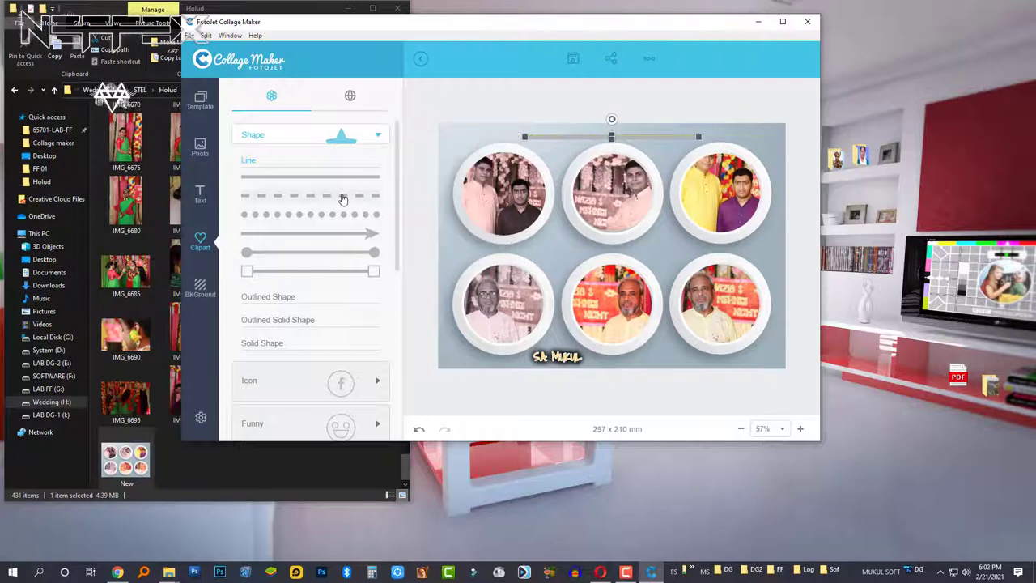
left_click(432, 168)
left_click(550, 136)
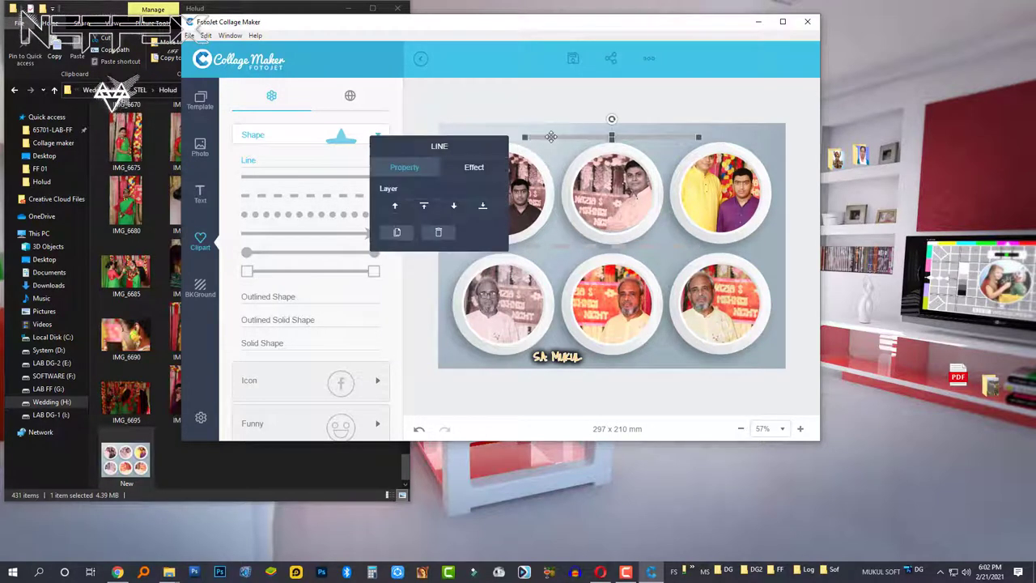
left_click(433, 233)
left_click(310, 380)
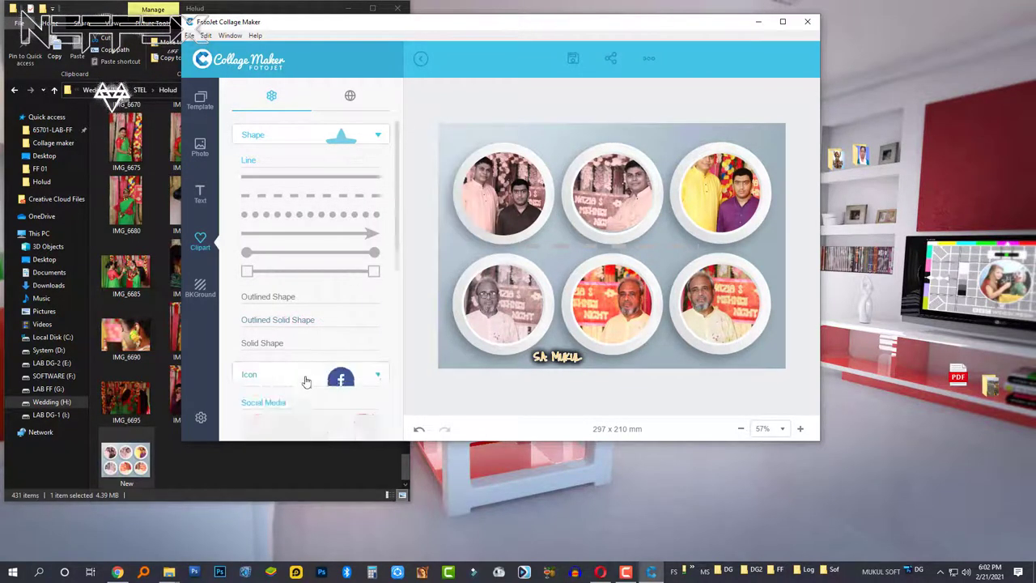
left_click(292, 312)
mouse_move(645, 185)
left_mouse_down()
mouse_move(601, 260)
mouse_move(456, 153)
left_mouse_up()
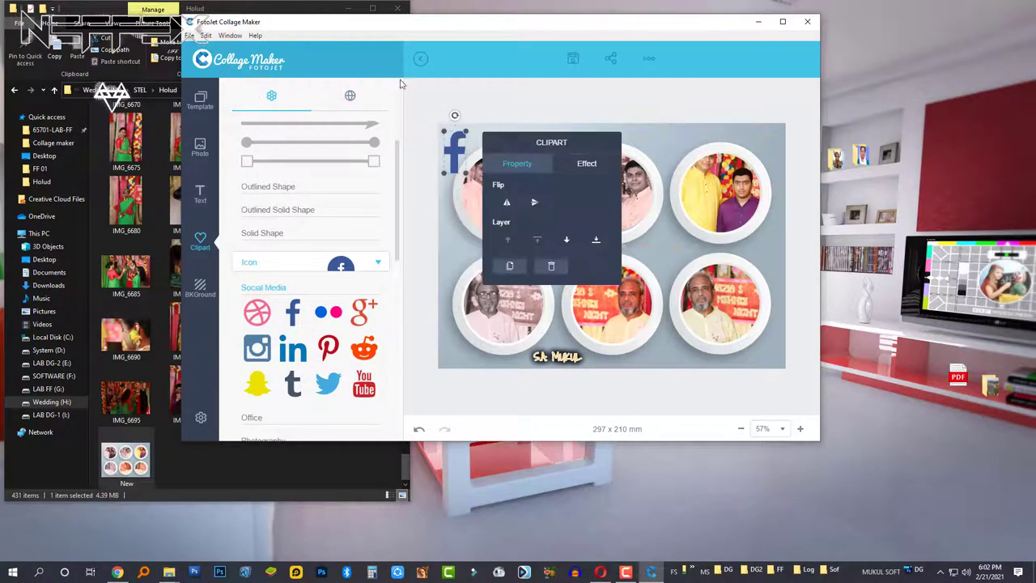
Discard the unsaved changes, browse the Modern collage templates, then close FotoJet Collage Maker
left_click(420, 58)
left_click(541, 293)
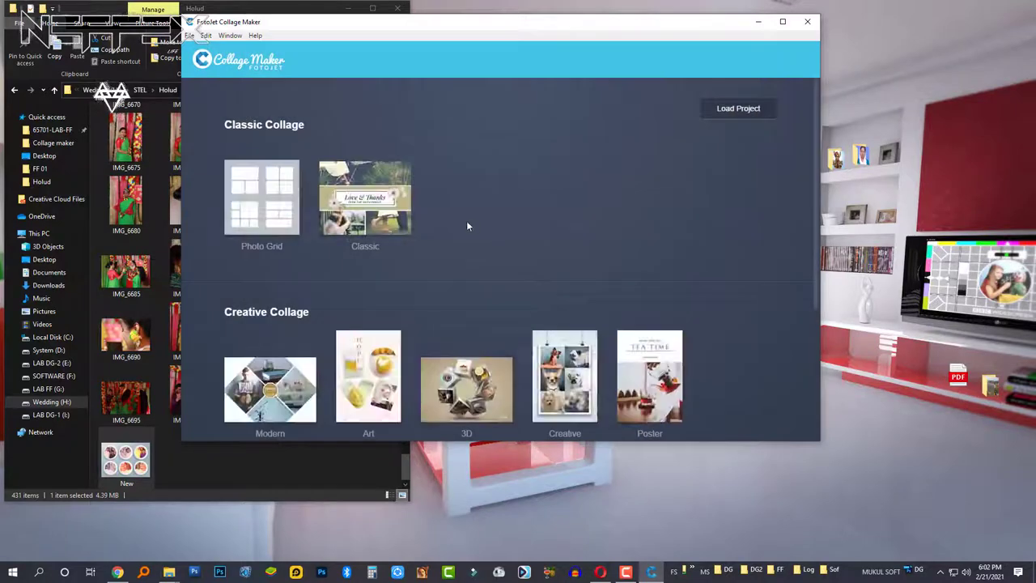
scroll(466, 227, "down", 2)
left_click(269, 267)
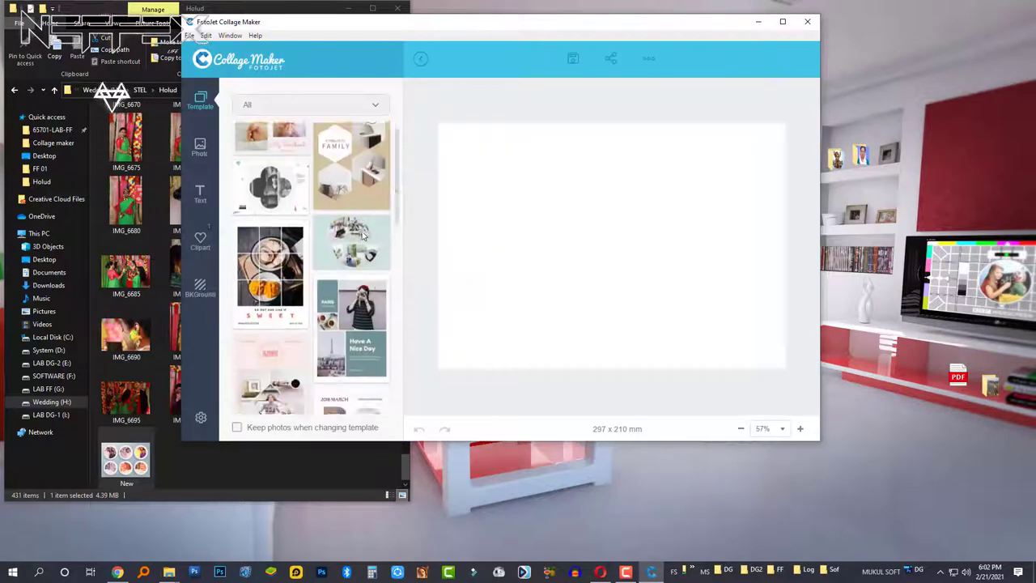
scroll(363, 234, "down", 3)
scroll(363, 235, "down", 3)
scroll(362, 236, "down", 3)
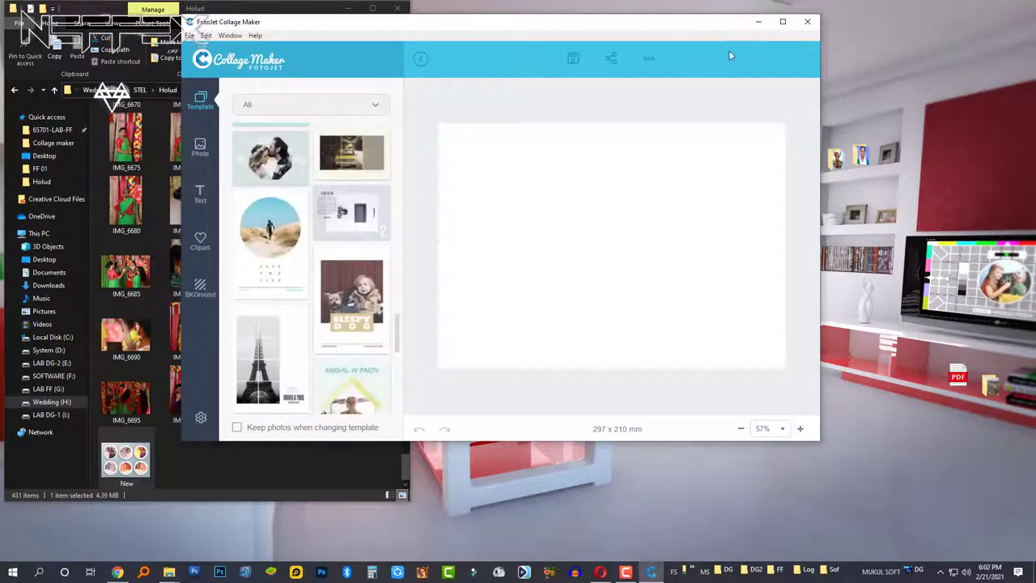
left_click(808, 23)
Go to Wedding (H:) > STEL > Holud and delete the New collage image
left_click(399, 8)
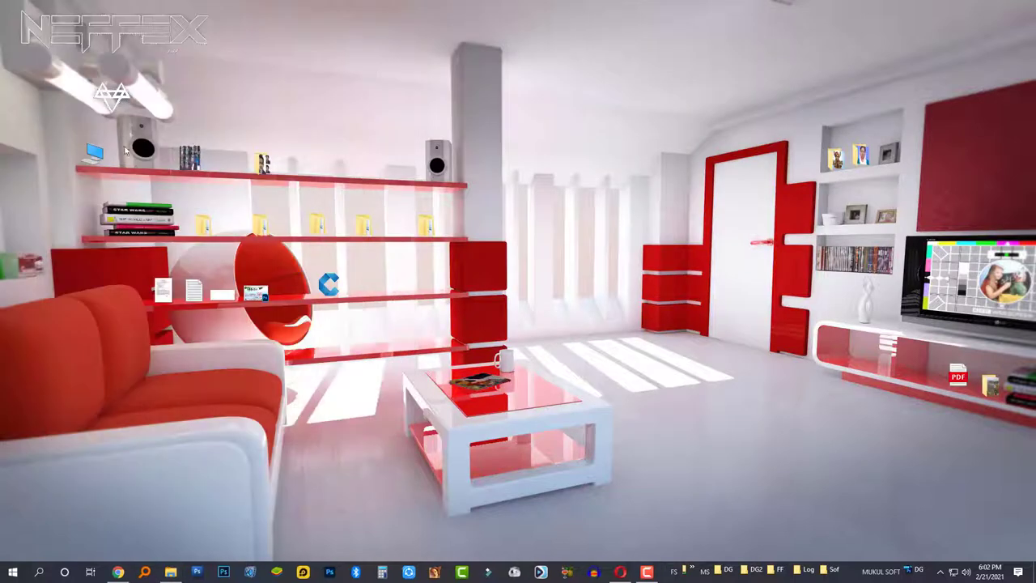
double_click(94, 153)
double_click(291, 338)
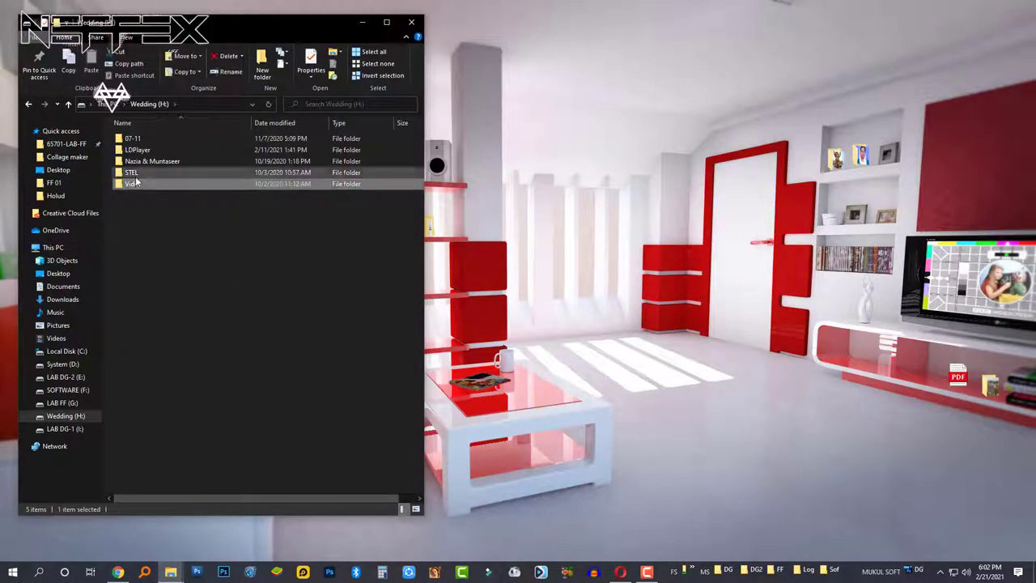
double_click(154, 174)
double_click(134, 138)
scroll(243, 284, "down", 15)
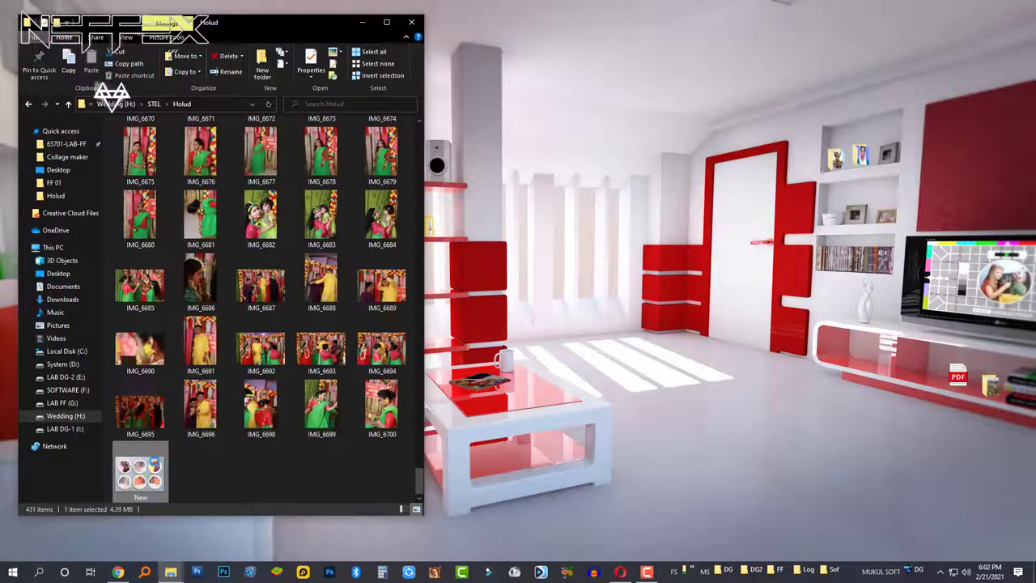
right_click(140, 482)
left_click(169, 447)
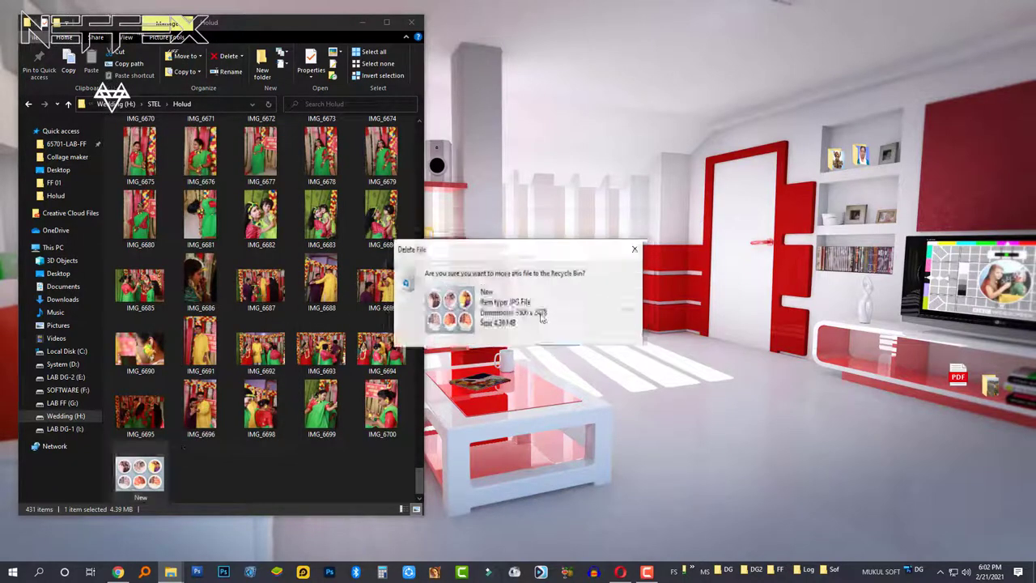